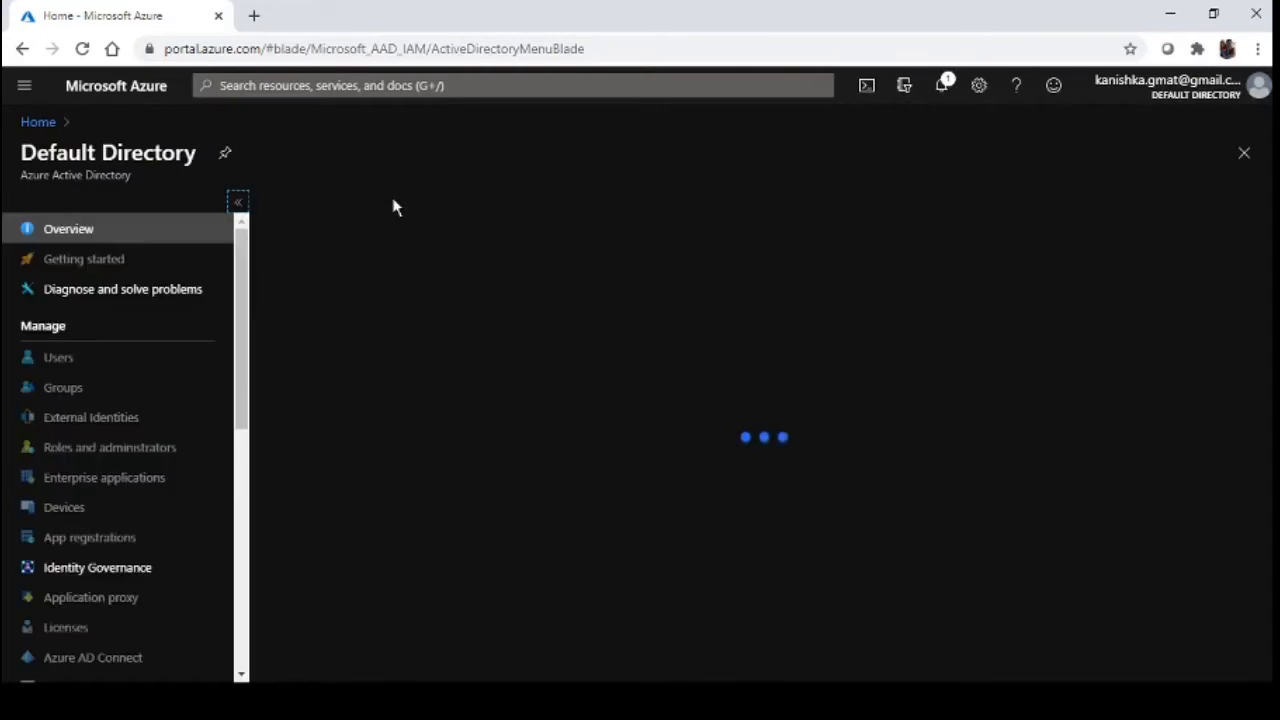
Check Users, then open Default Directory's Roles and administrators and scroll the built-in roles list
left_click(89, 371)
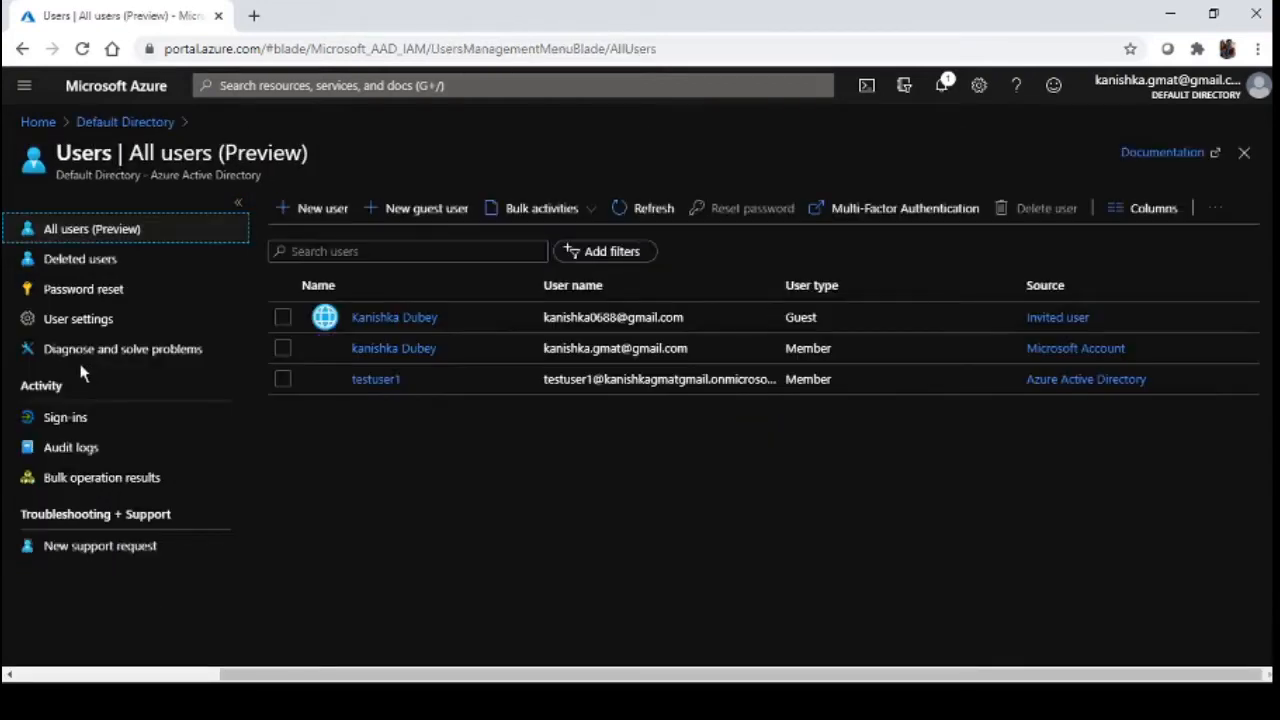
left_click(160, 126)
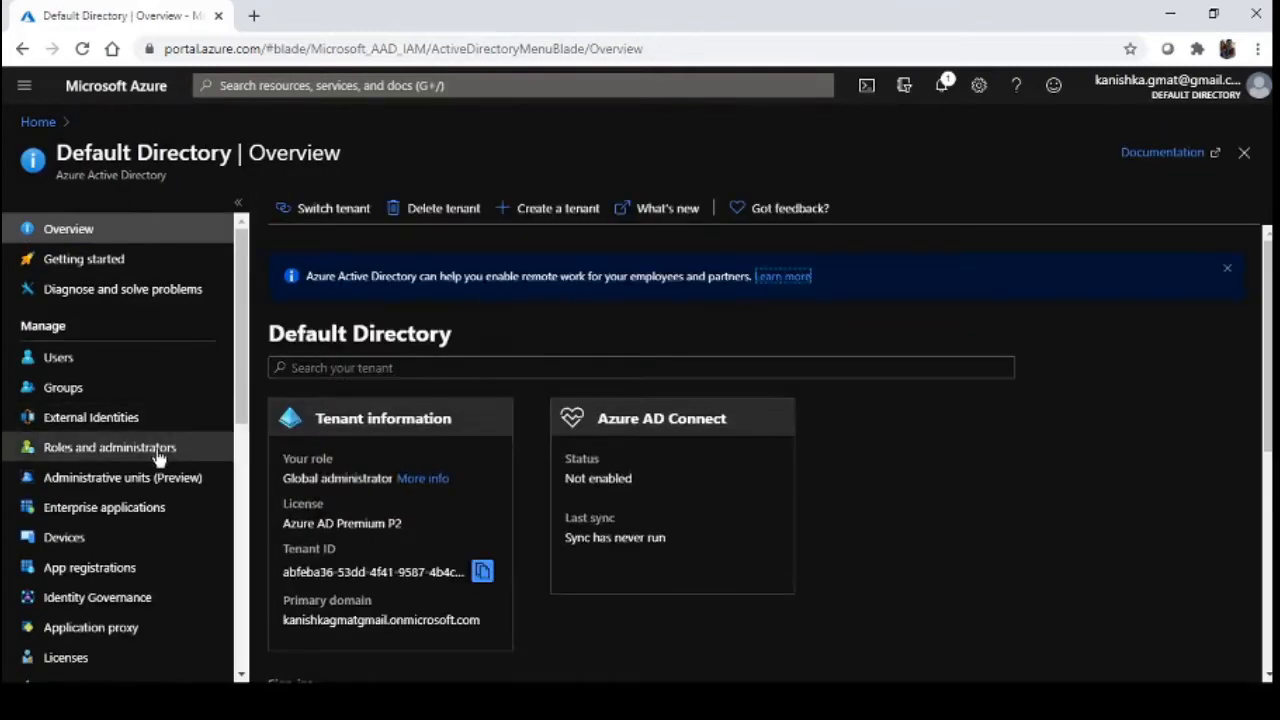
left_click(158, 452)
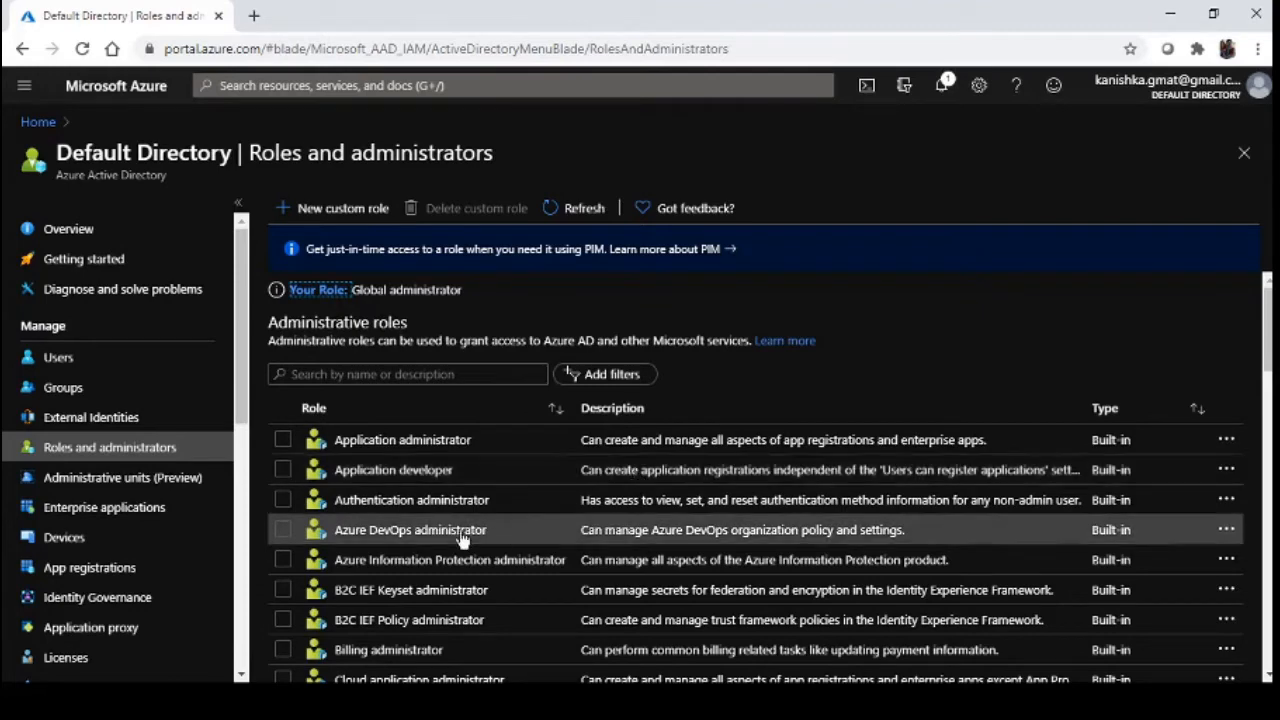
scroll(472, 532, "down", 1)
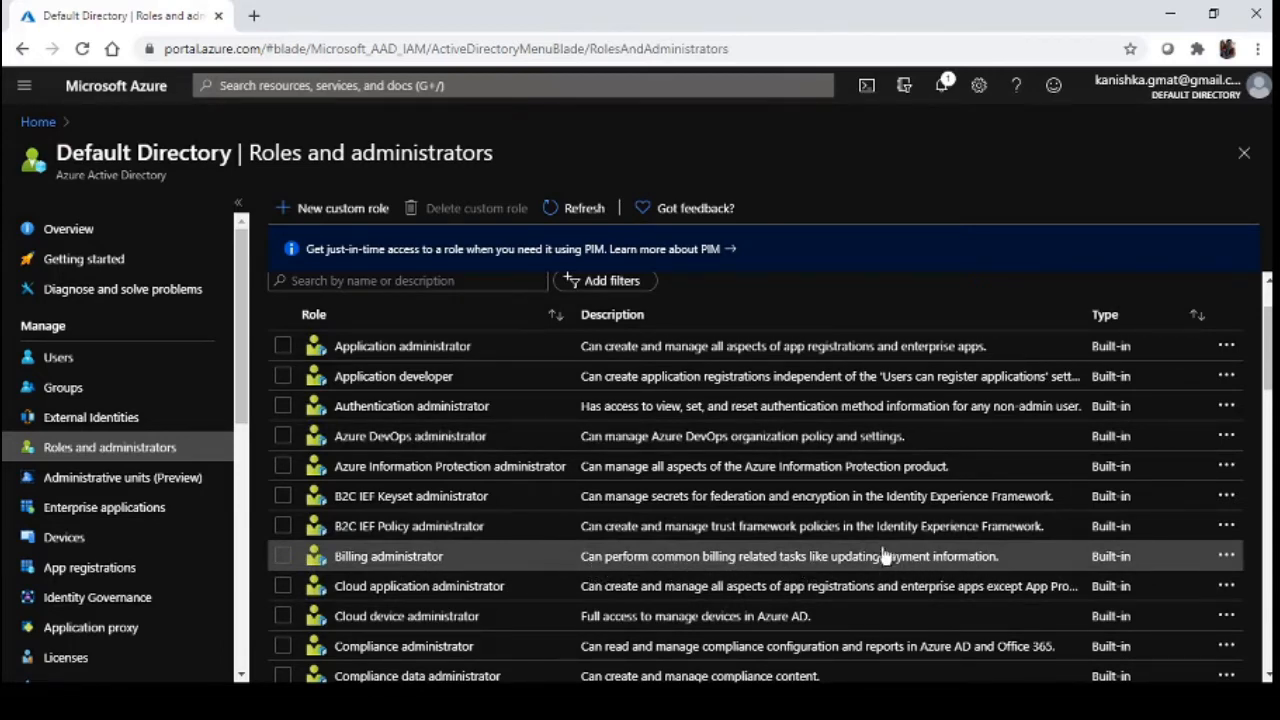
scroll(870, 545, "down", 1)
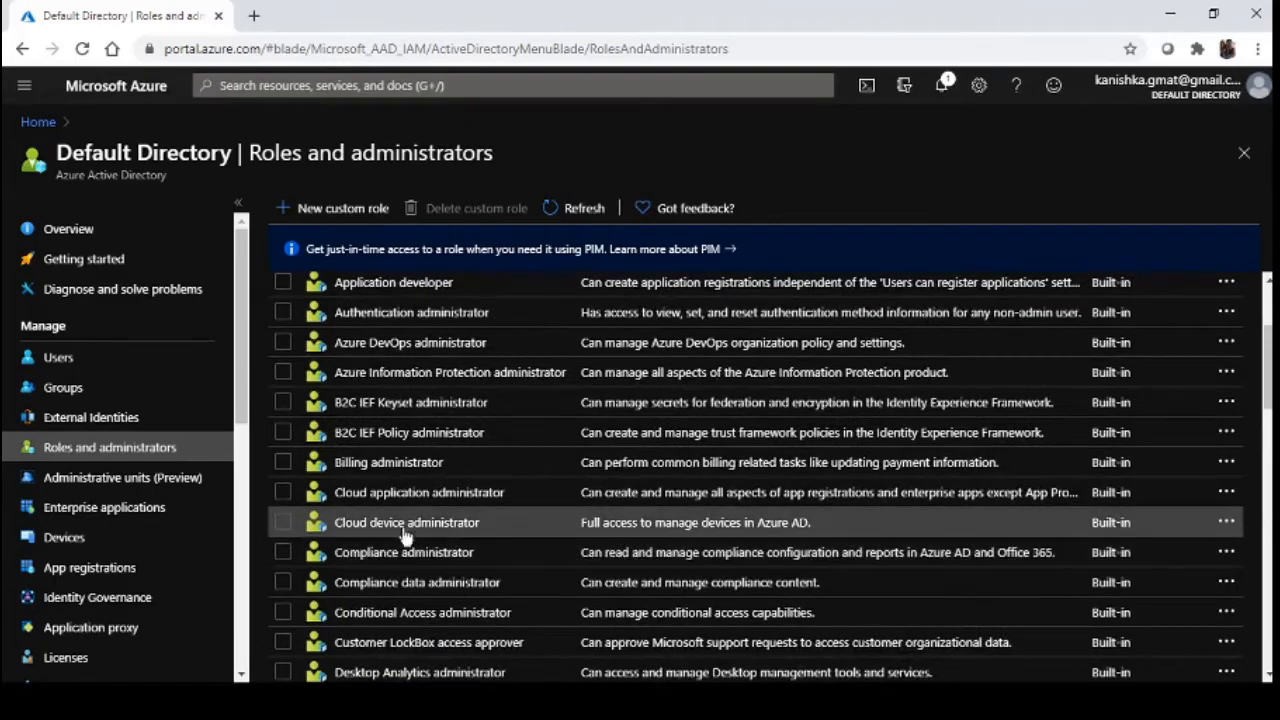
scroll(585, 553, "down", 1)
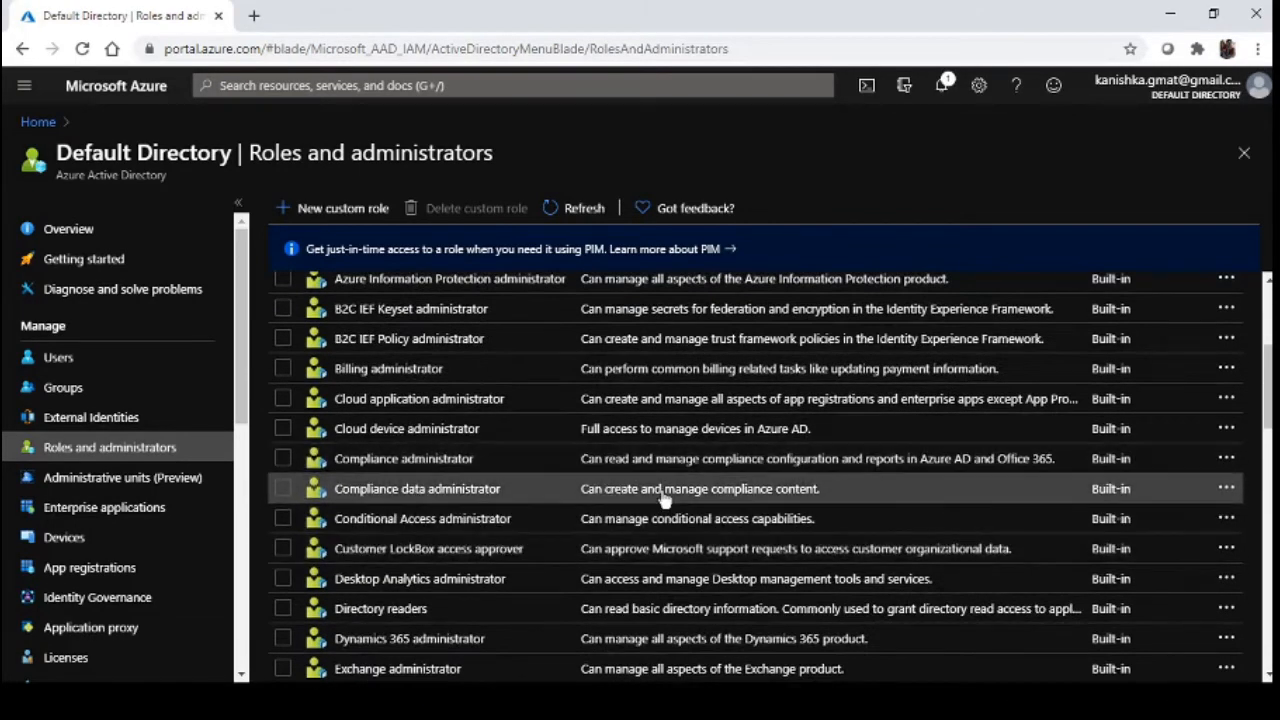
scroll(663, 497, "down", 4)
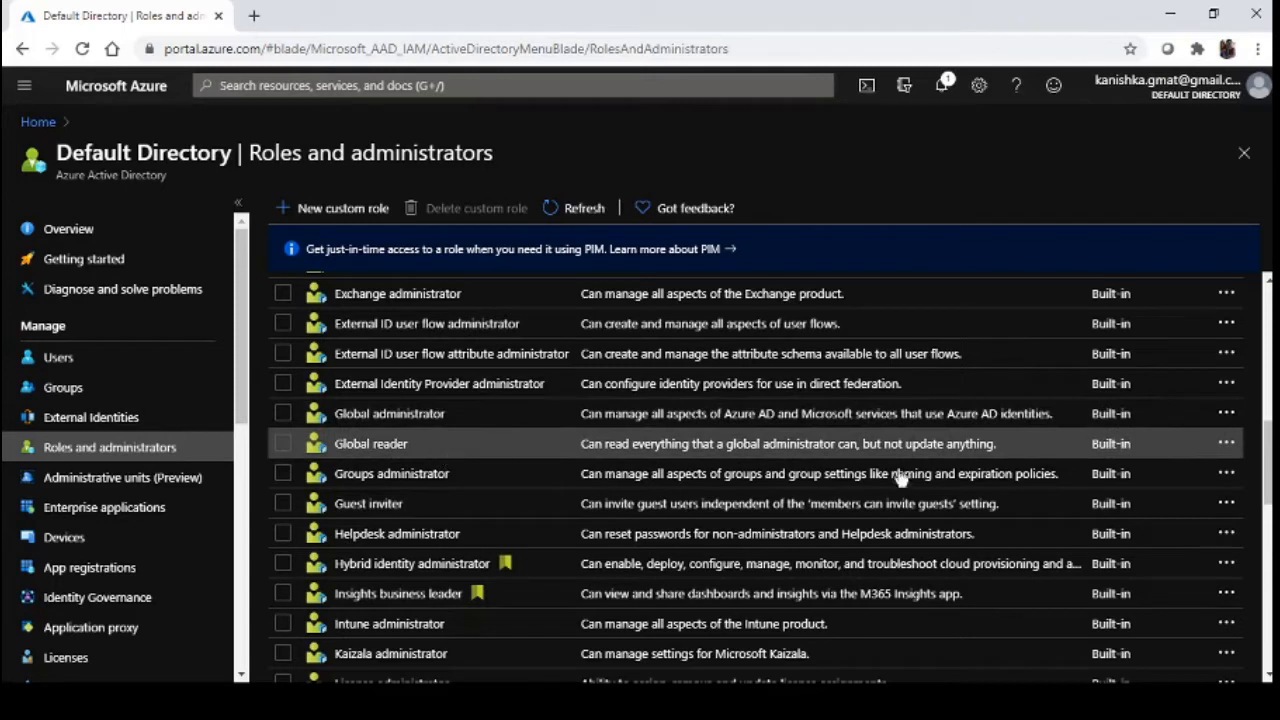
left_click(1228, 444)
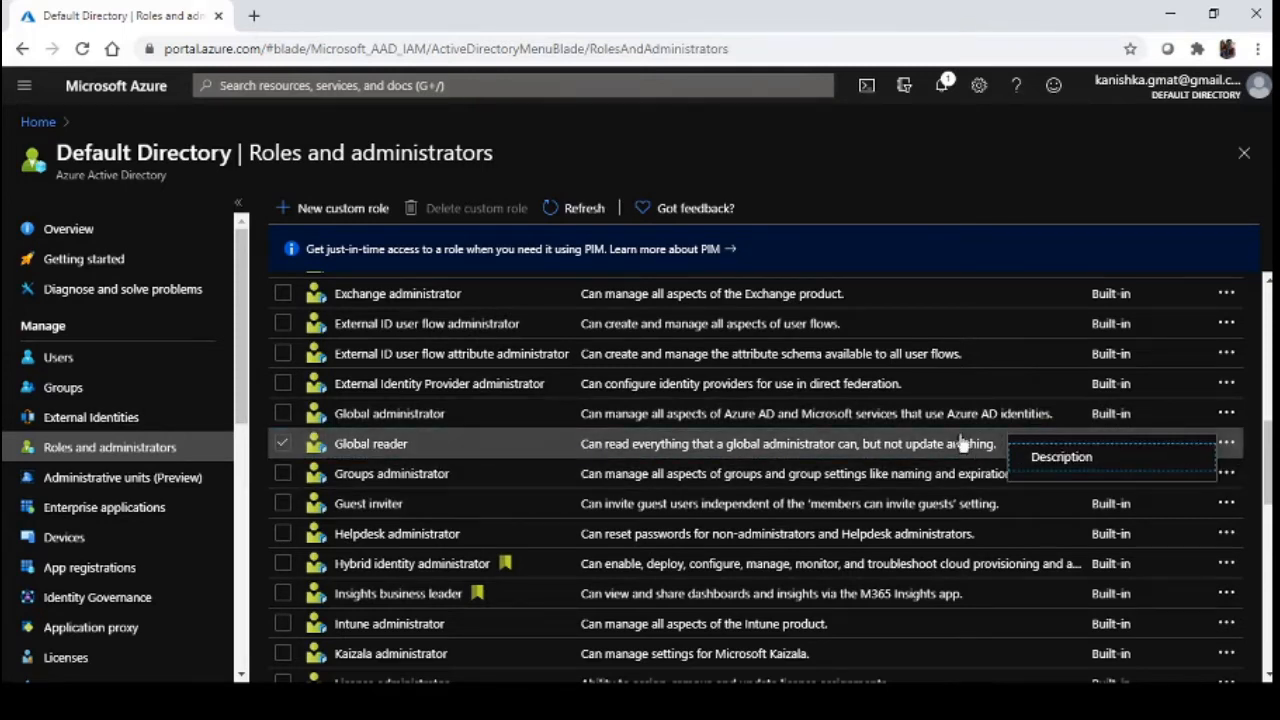
left_click(1062, 457)
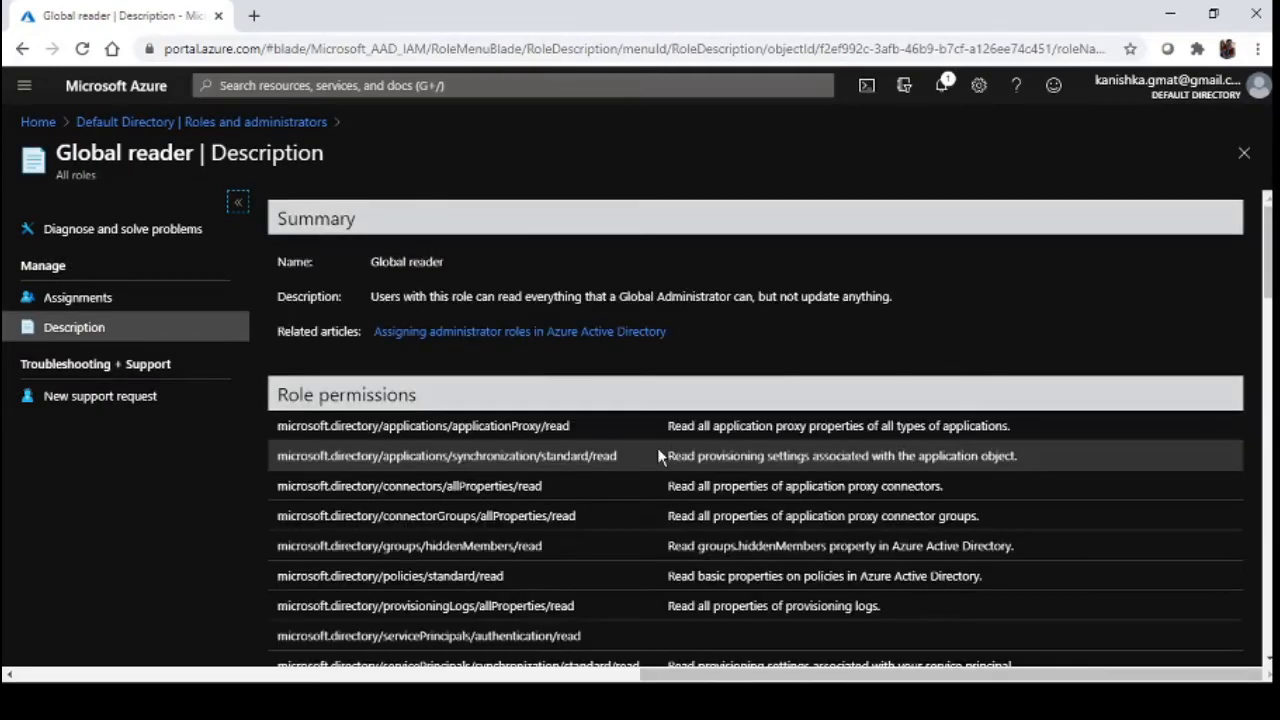
scroll(660, 453, "down", 1)
scroll(660, 455, "up", 1)
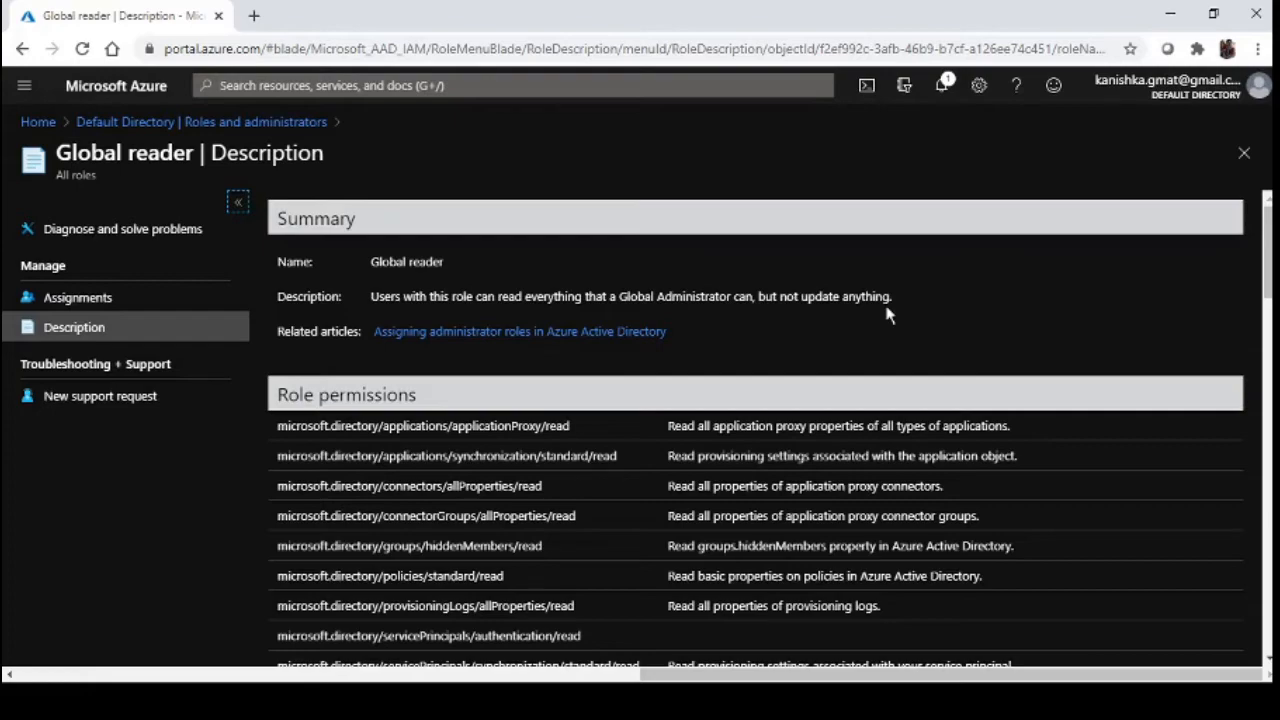
scroll(886, 316, "down", 1)
scroll(886, 314, "down", 6)
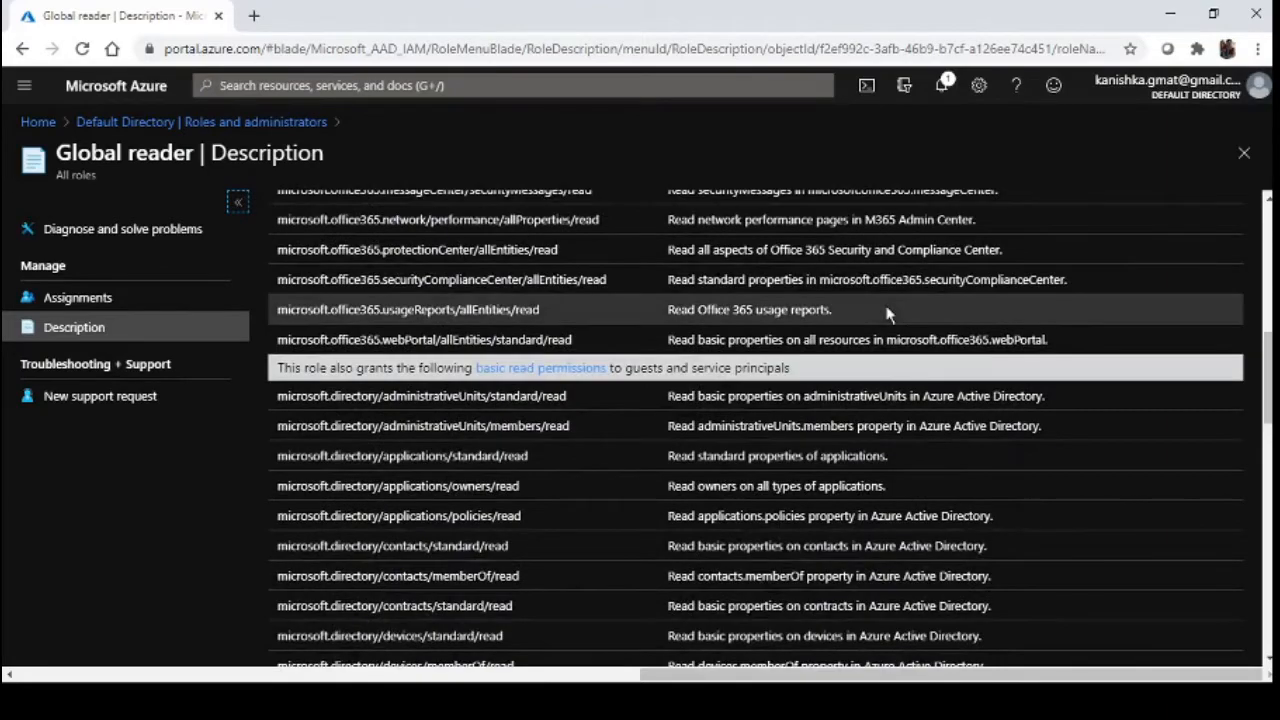
scroll(886, 316, "down", 2)
scroll(886, 316, "up", 8)
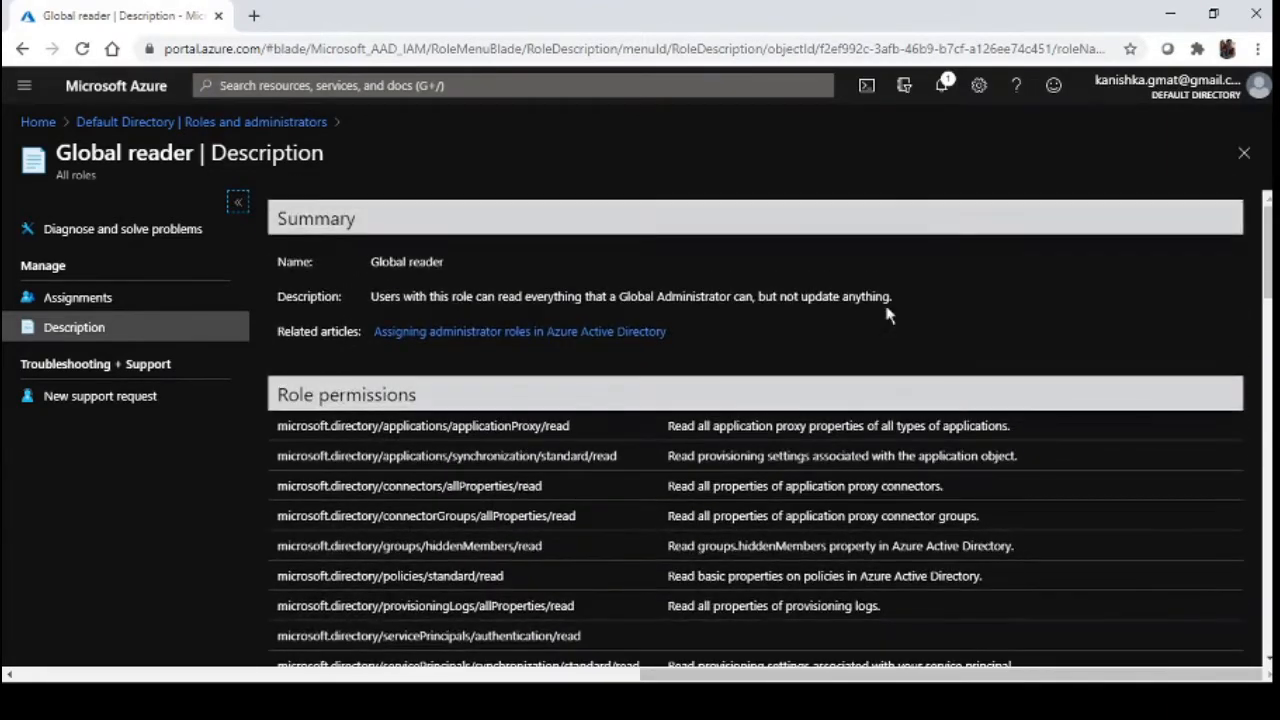
Close the Global reader description and switch to the test user's directory account
left_click(1243, 153)
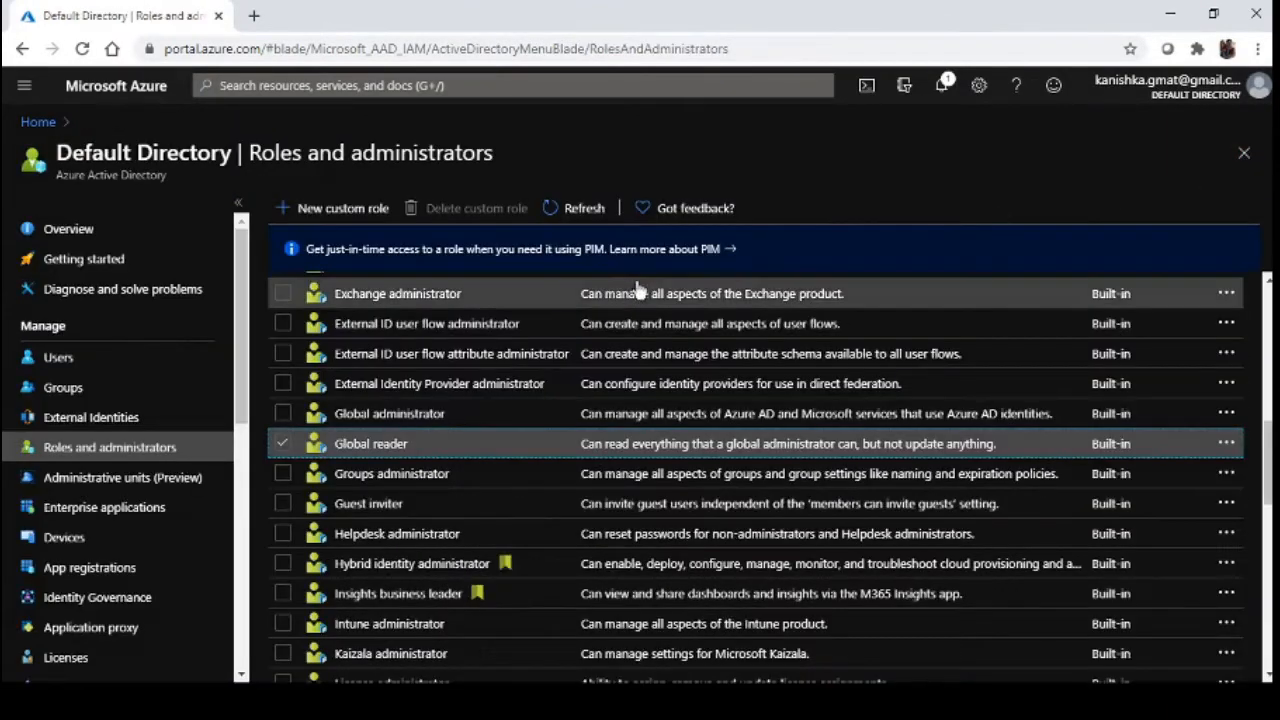
scroll(377, 331, "up", 7)
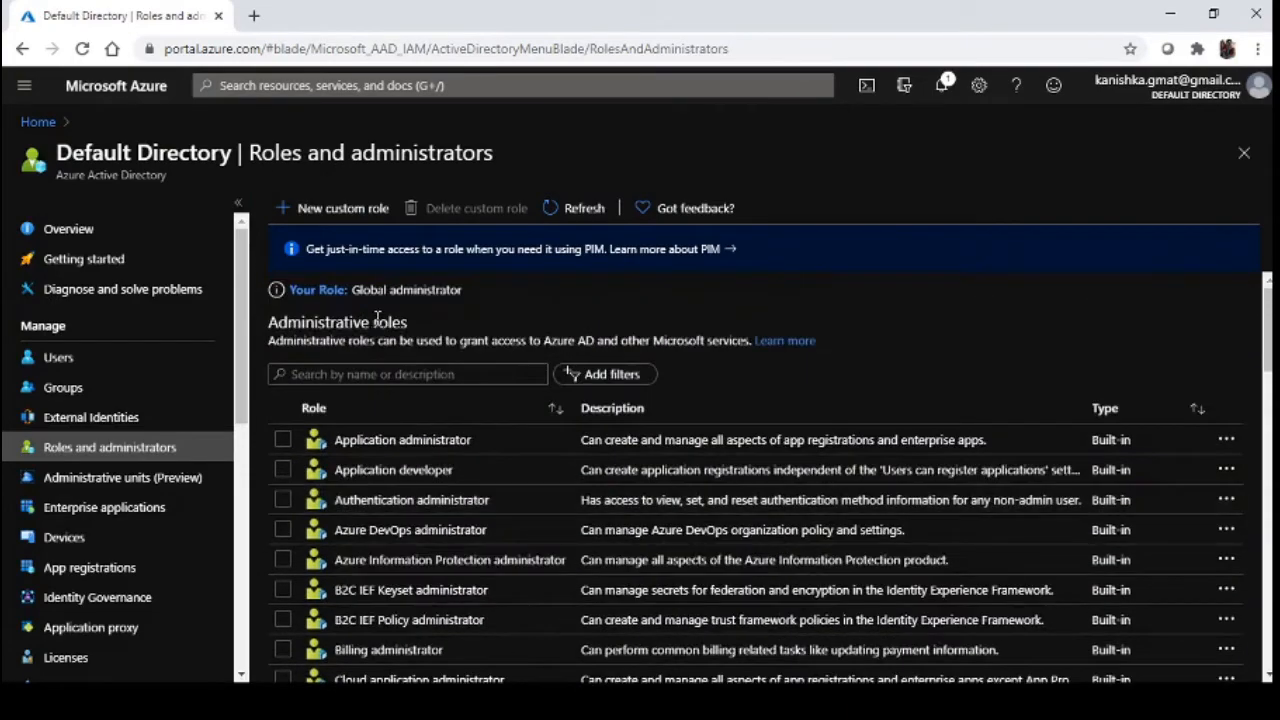
left_click(1176, 100)
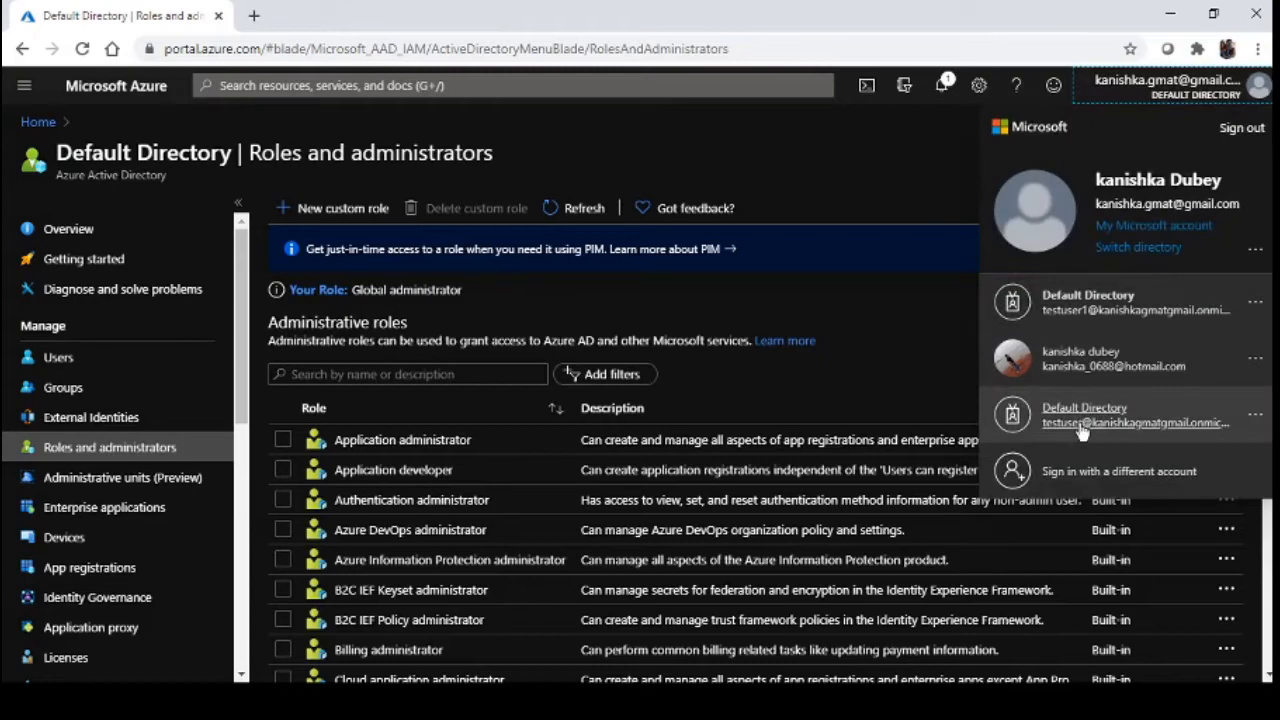
left_click(1092, 312)
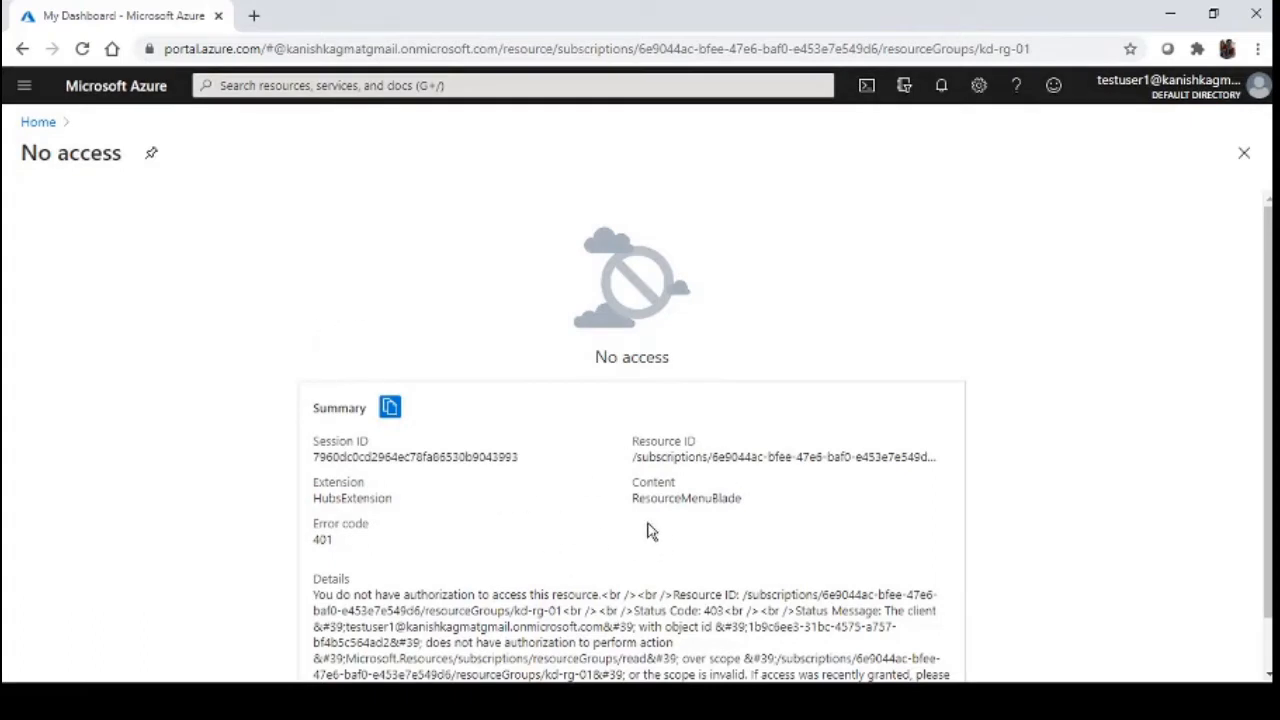
Select the error details text and the kd-rg-01 resource group path
scroll(655, 531, "down", 1)
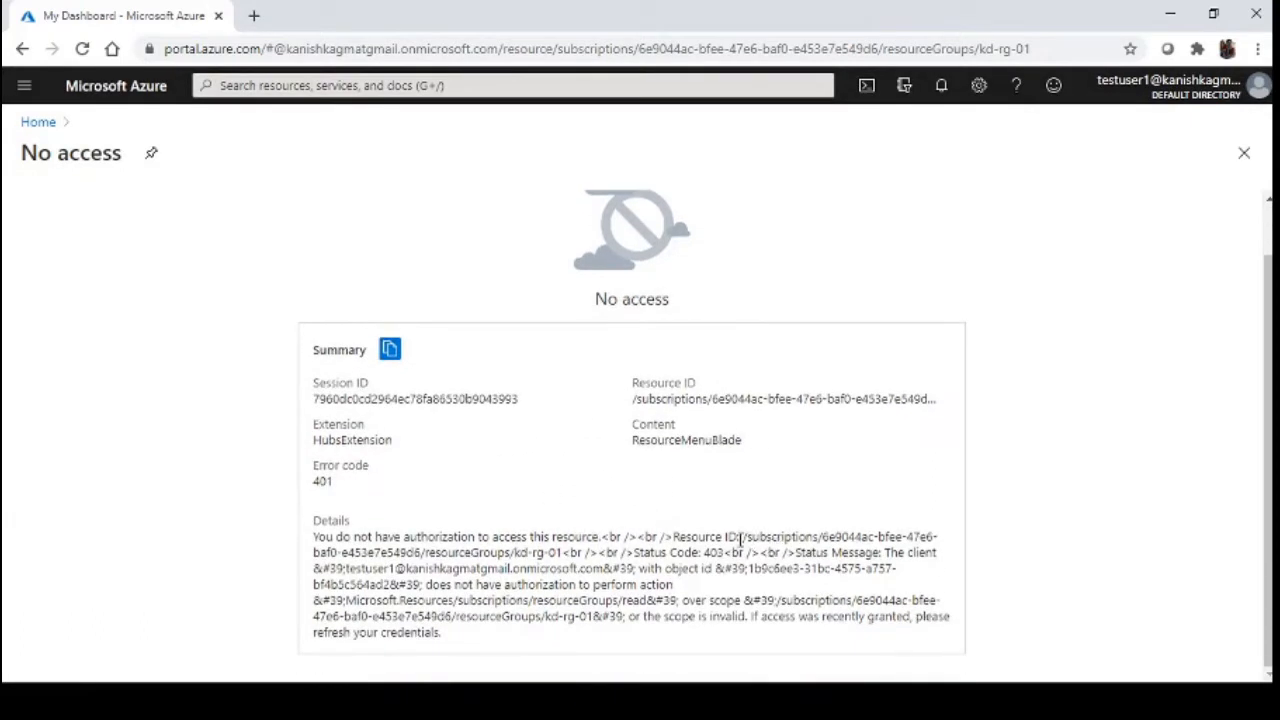
left_click_drag(685, 537, 849, 600)
left_click_drag(567, 552, 425, 556)
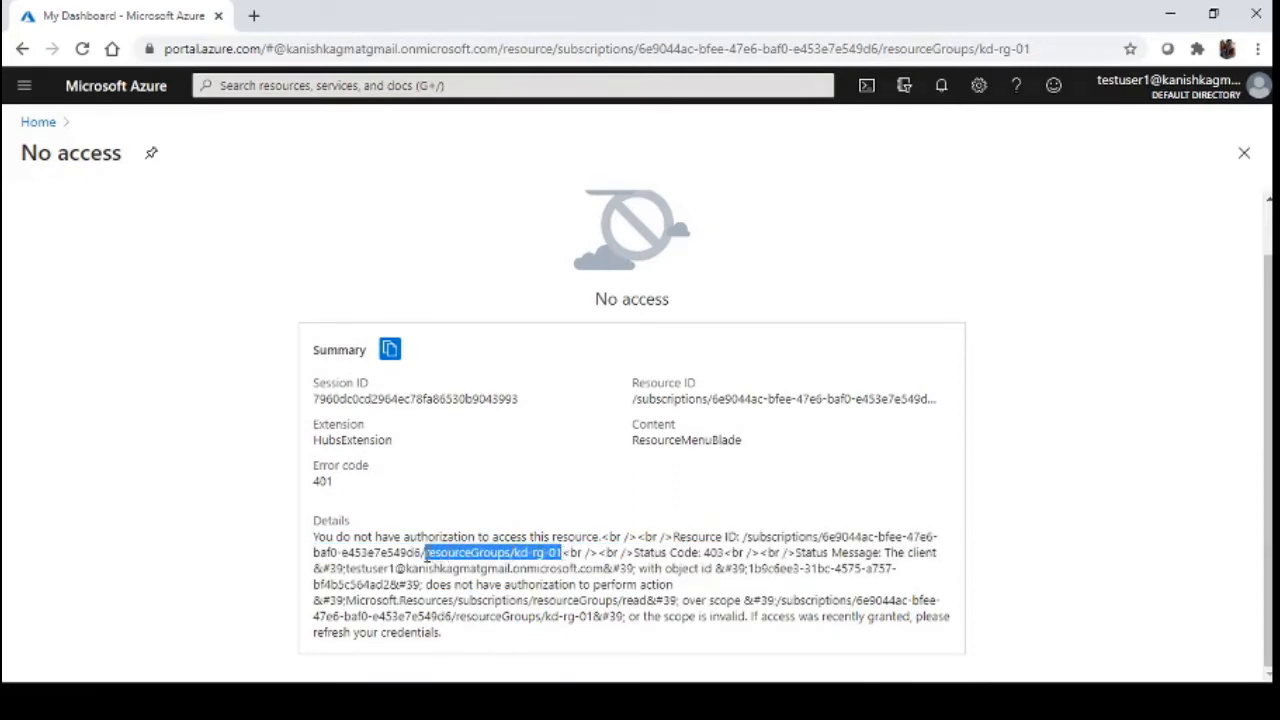
Return to Azure home and look at the Subscriptions list
left_click(37, 123)
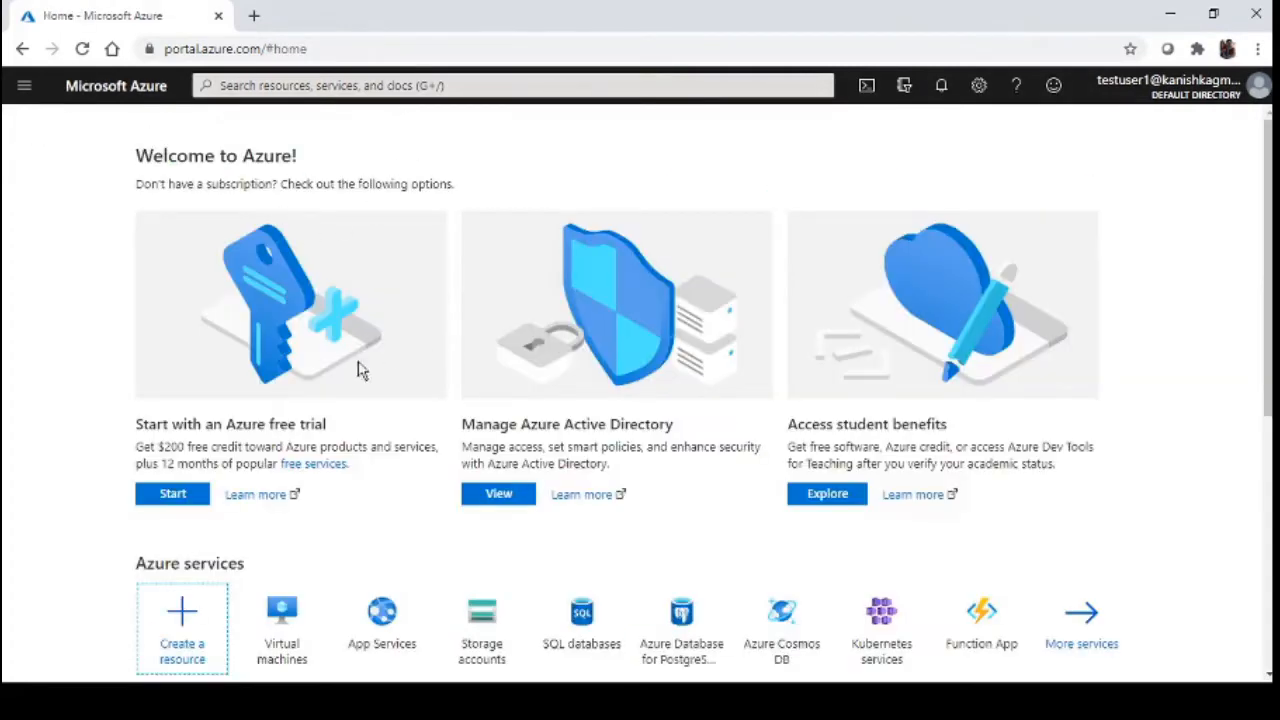
scroll(288, 390, "down", 3)
mouse_move(288, 390)
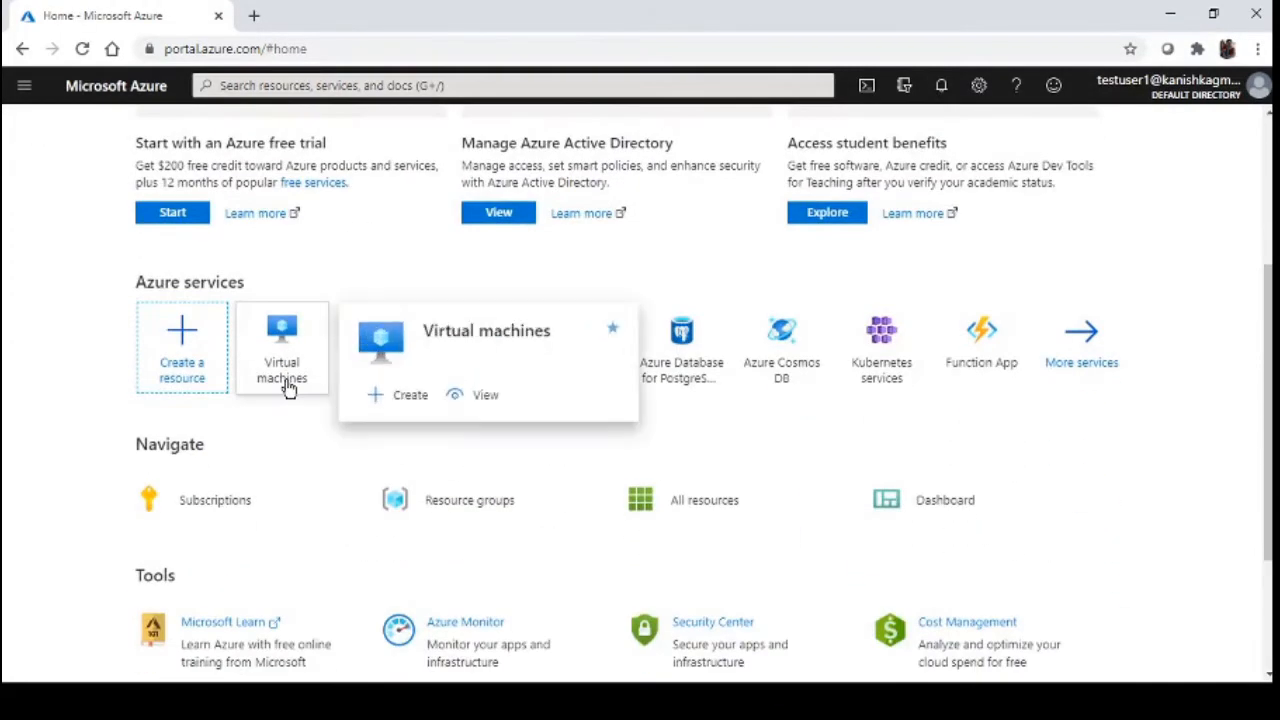
scroll(300, 400, "up", 1)
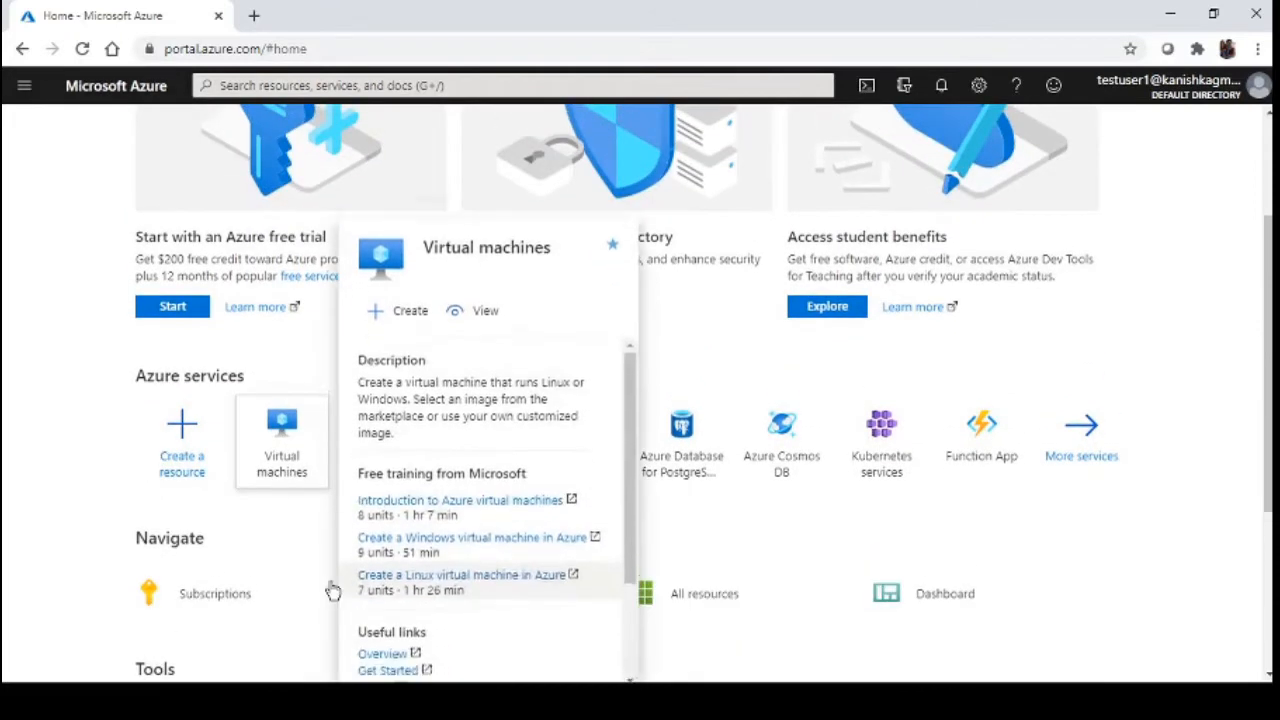
left_click(333, 591)
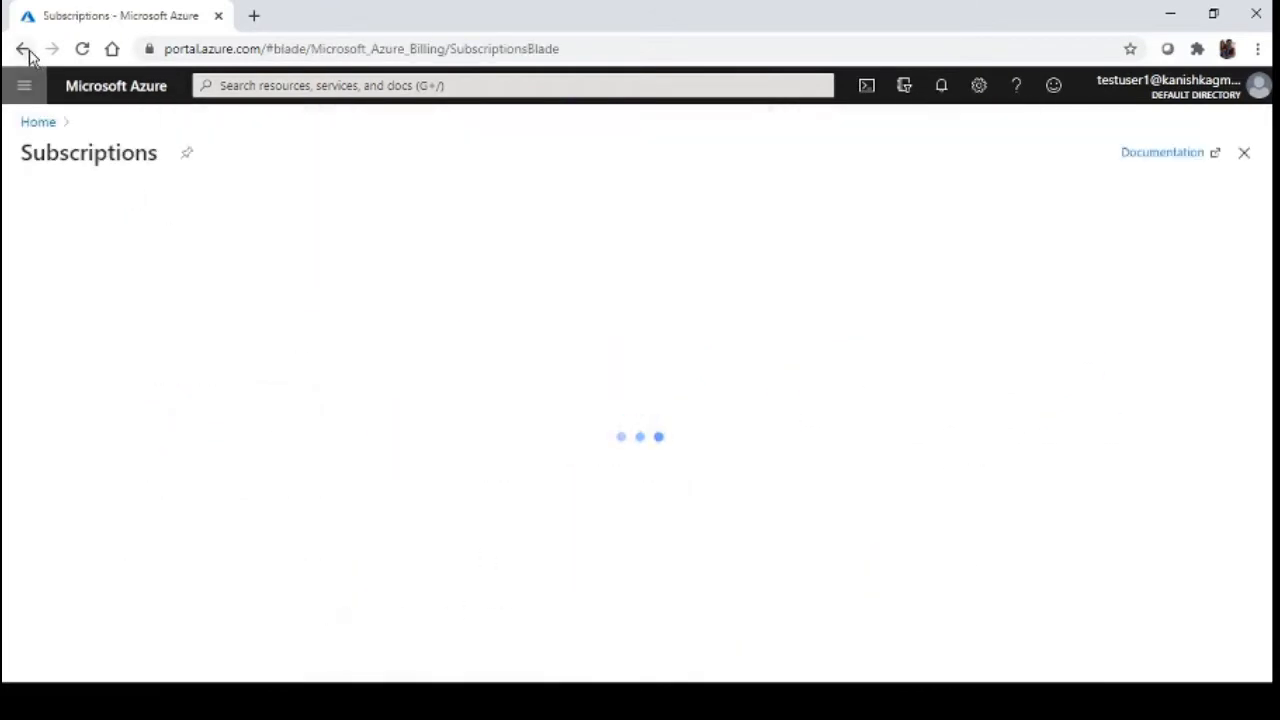
left_click(26, 50)
Open Resource groups, which shows the no-subscription Welcome to Azure! page
left_click(486, 596)
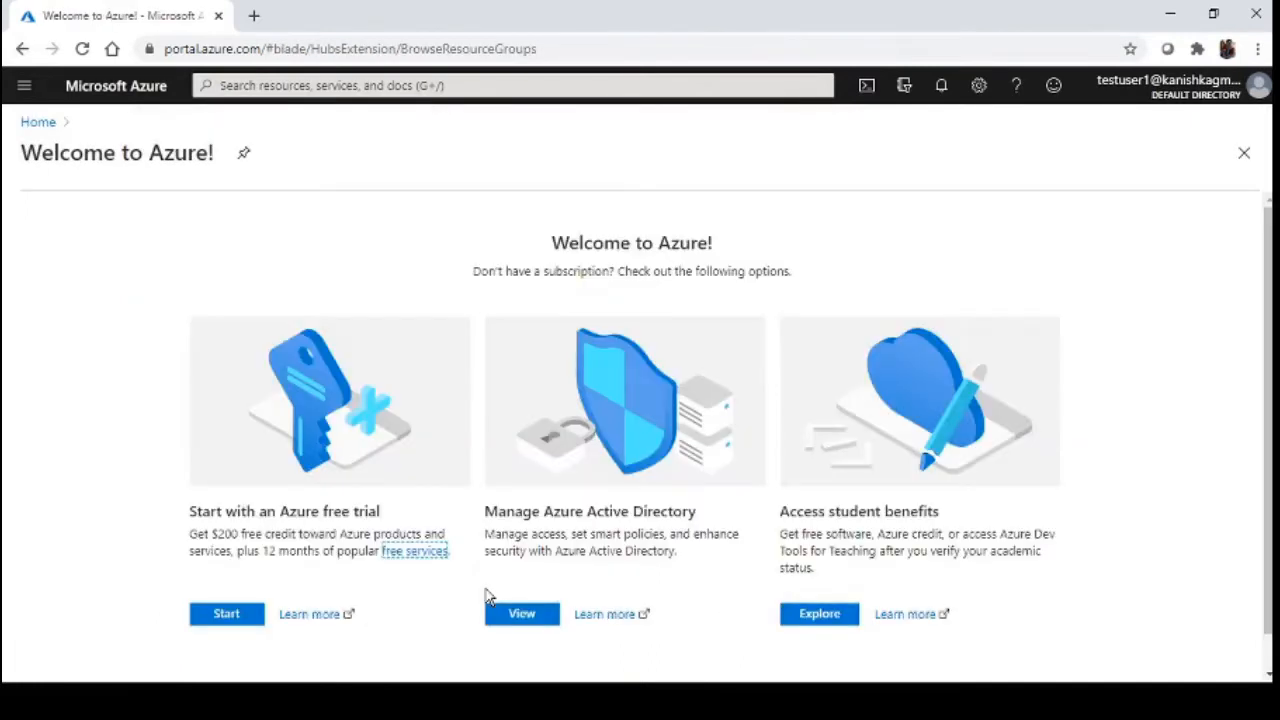
scroll(460, 550, "down", 1)
scroll(455, 541, "up", 1)
left_click(1187, 92)
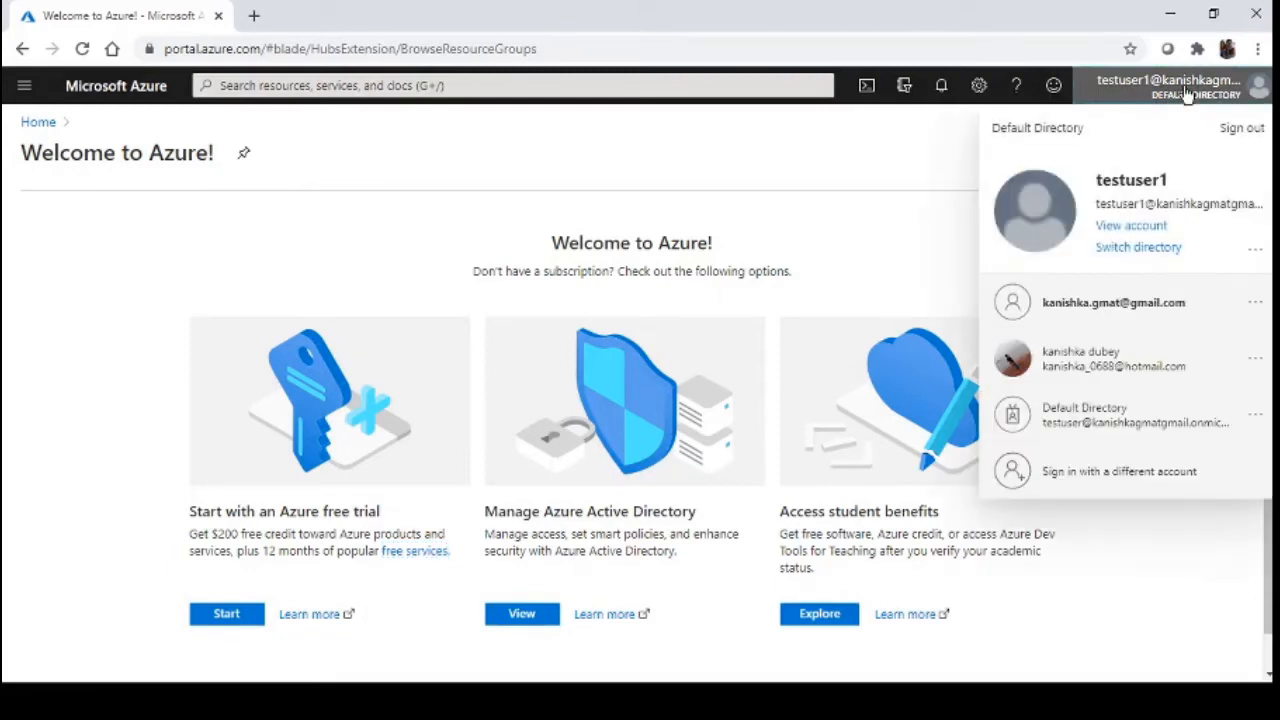
Switch back to the administrator account to see kd-rg-01 with kdstorageaccount01
left_click(1148, 310)
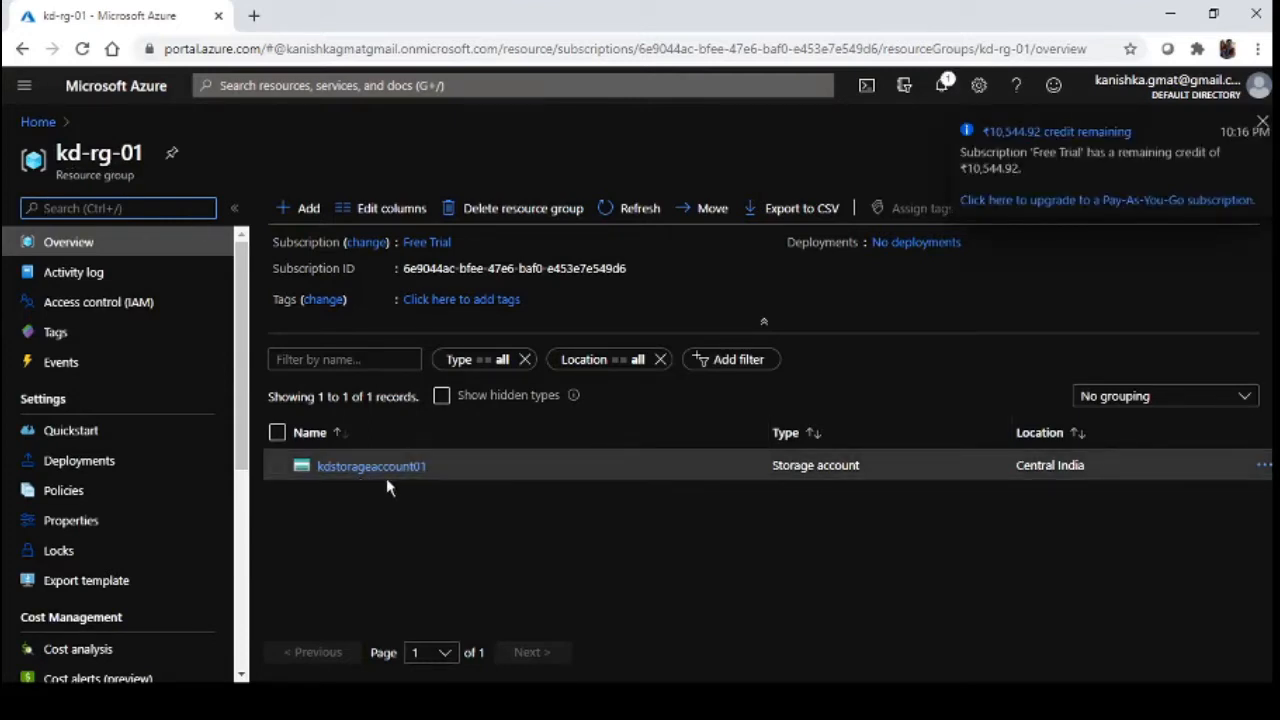
Open kd-rg-01's IAM Roles list, confirm Reader has no members, then choose Add
left_click(110, 314)
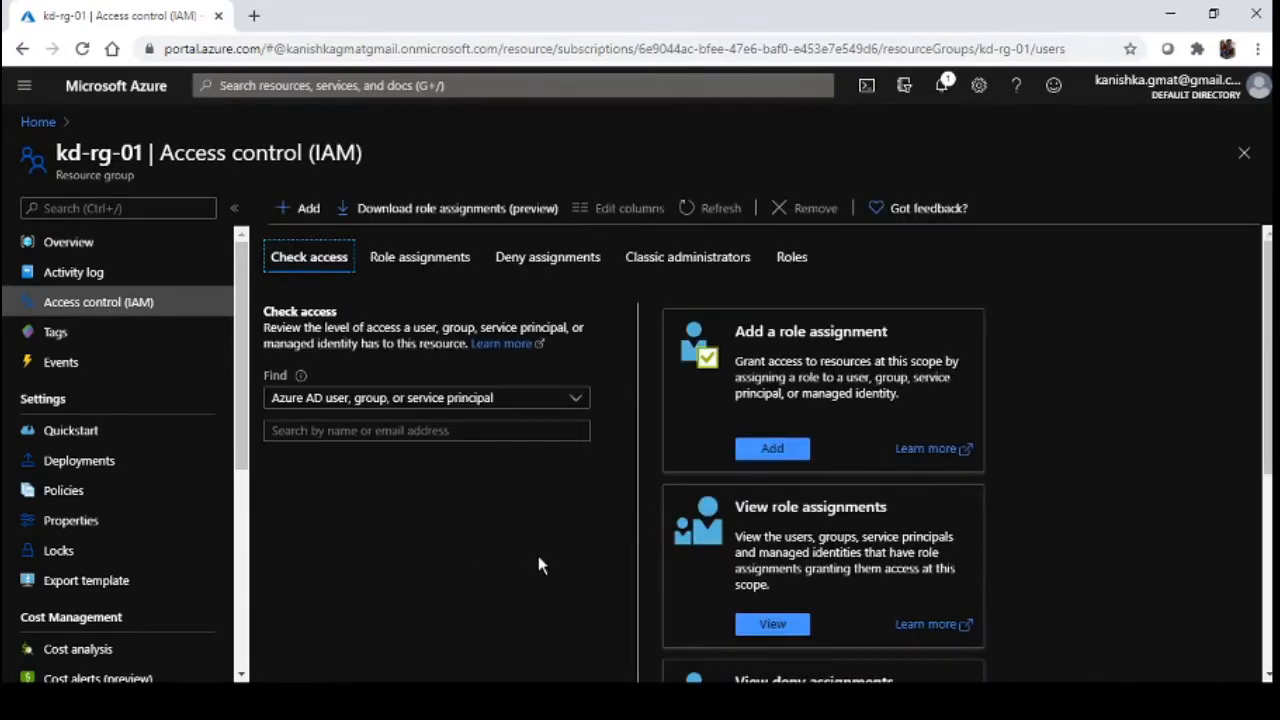
left_click(793, 258)
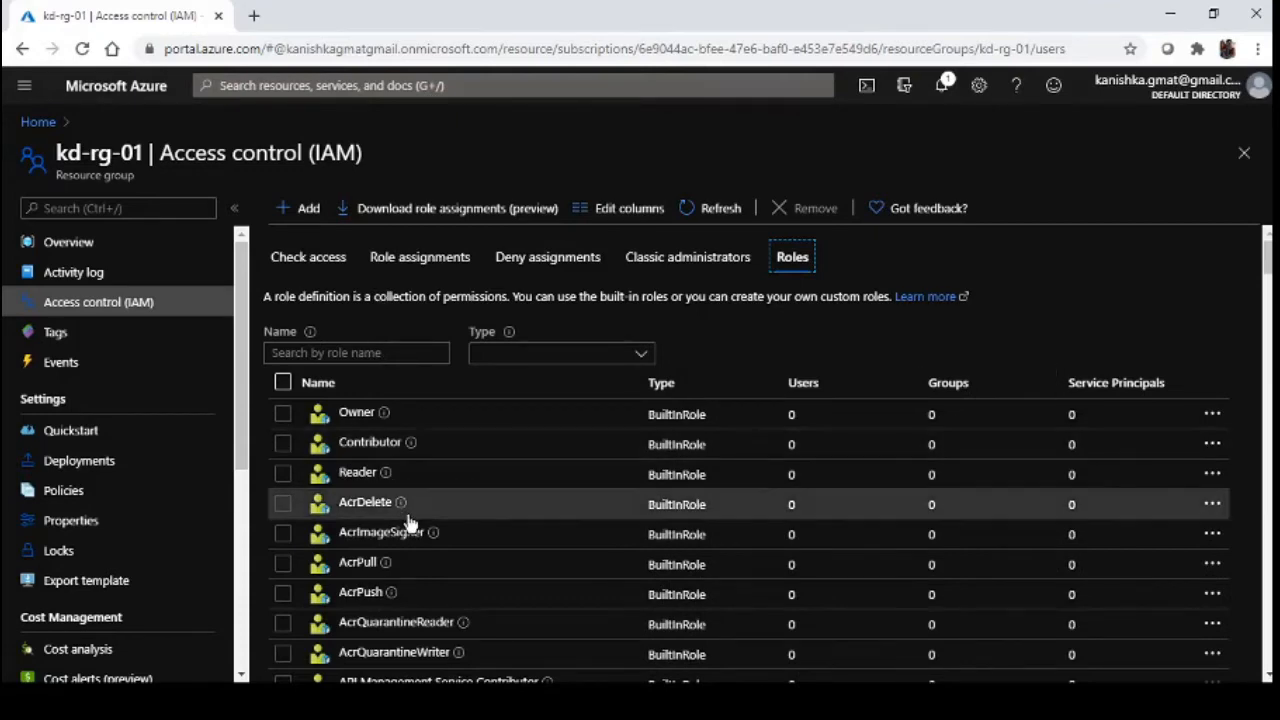
scroll(409, 523, "down", 2)
scroll(409, 523, "up", 2)
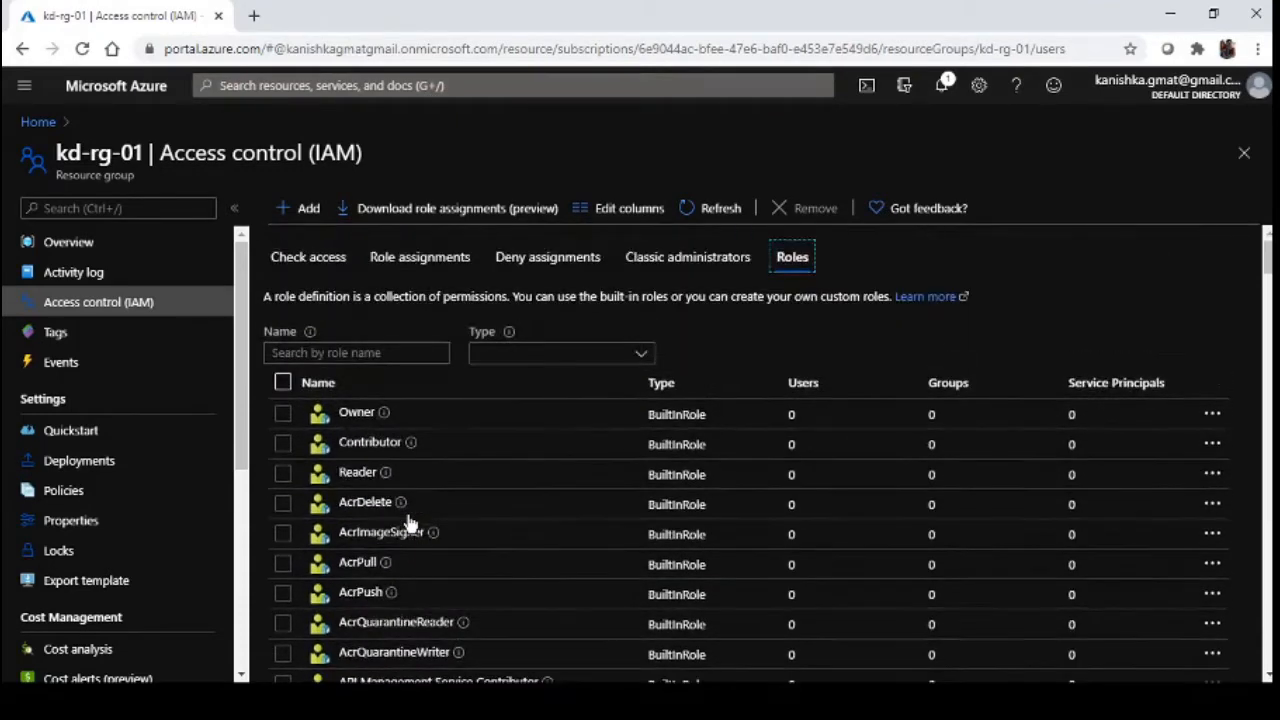
left_click(345, 478)
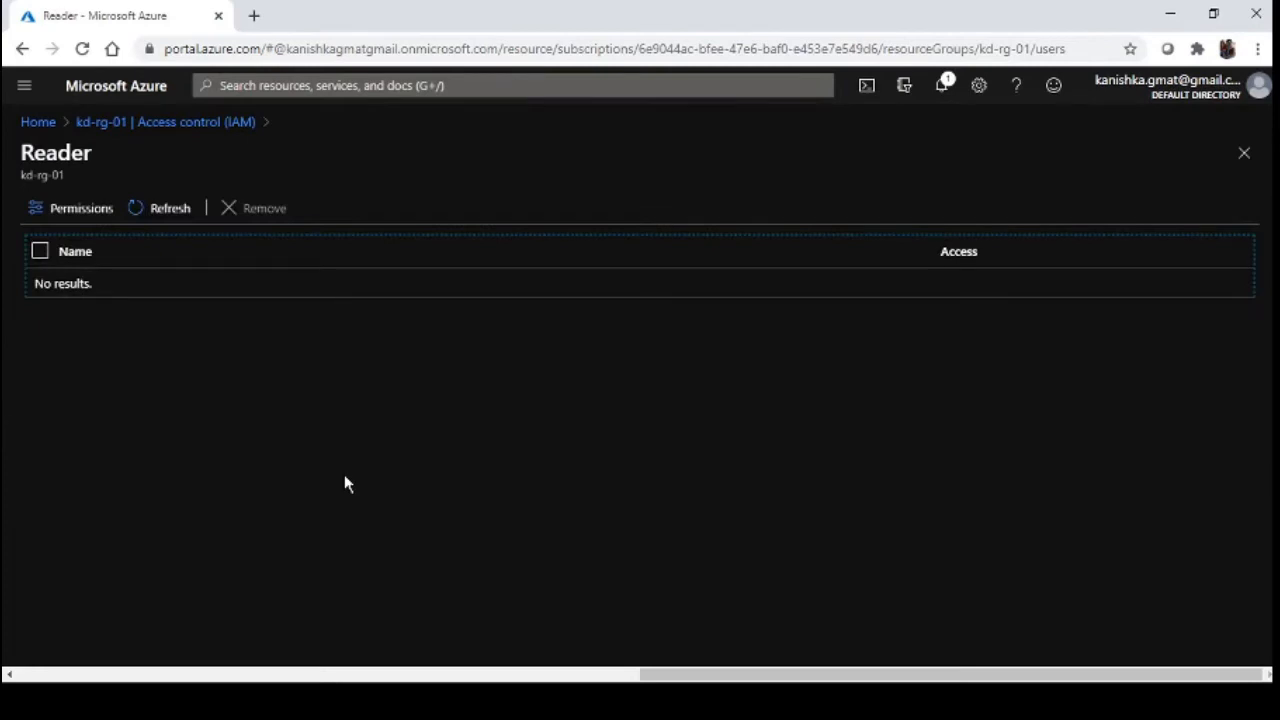
left_click(191, 122)
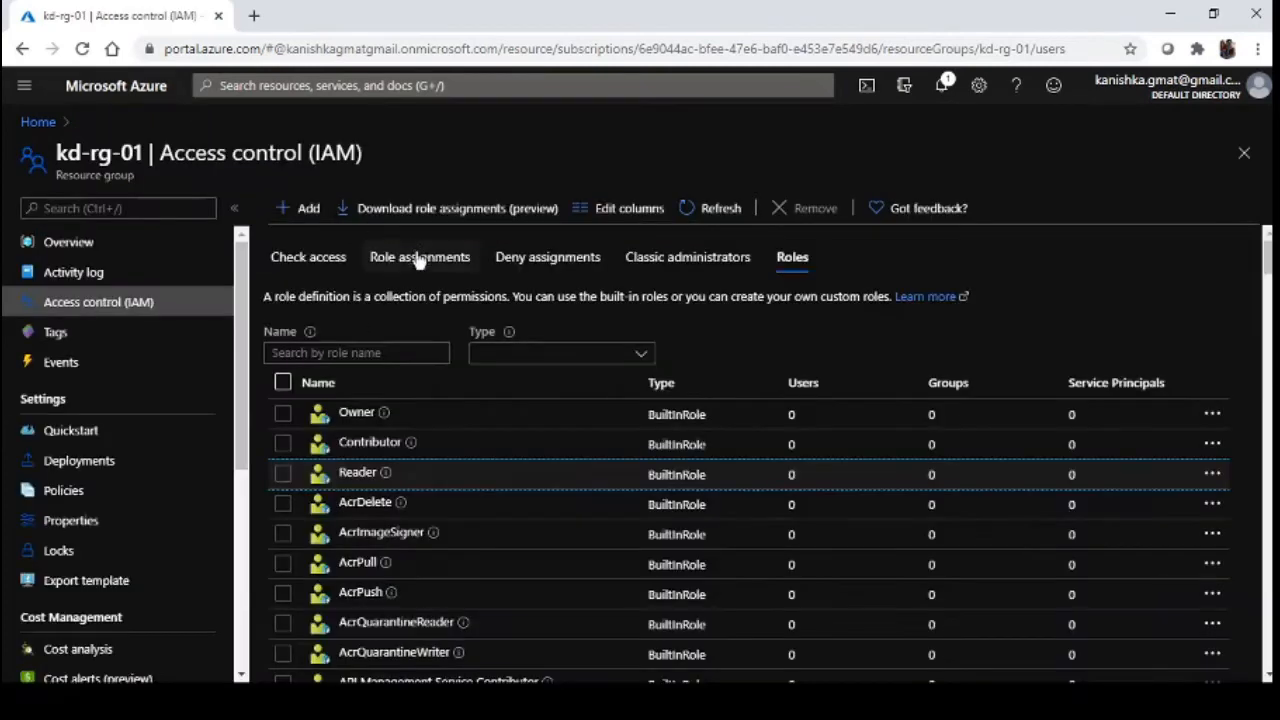
left_click(309, 208)
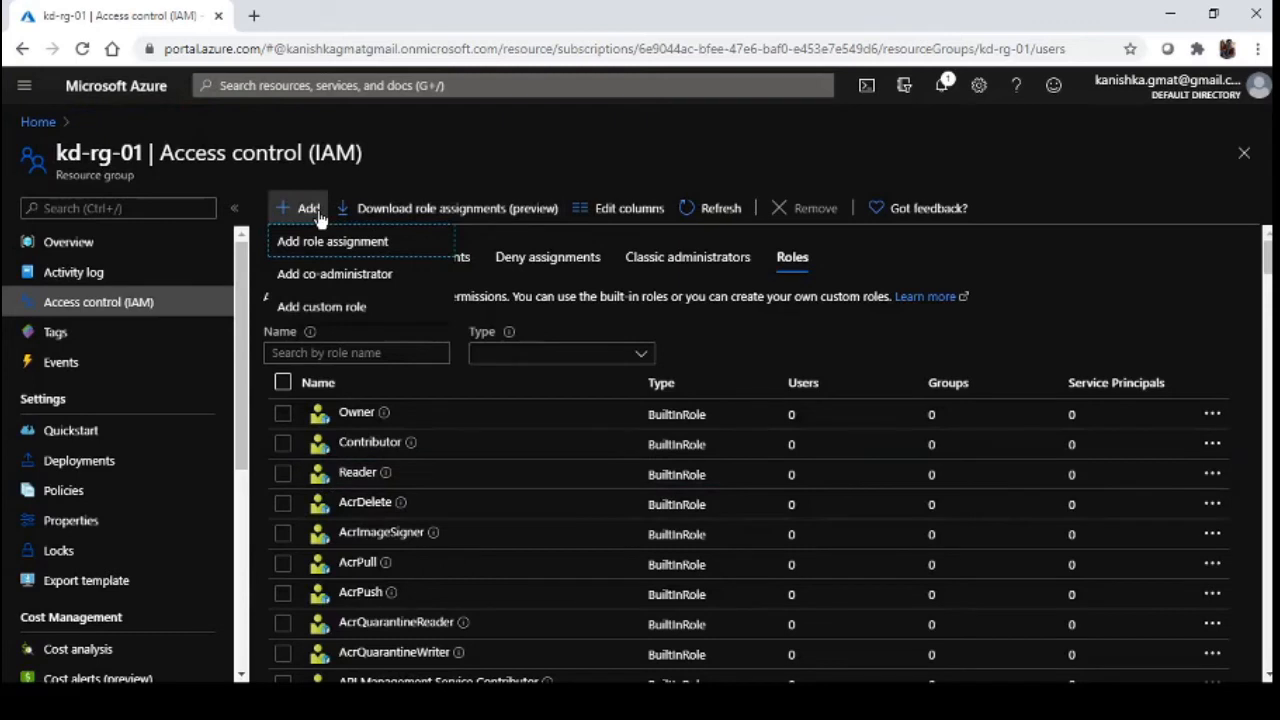
Start a role assignment with role Reader, assigned to Azure AD user, group, or service principal
left_click(338, 245)
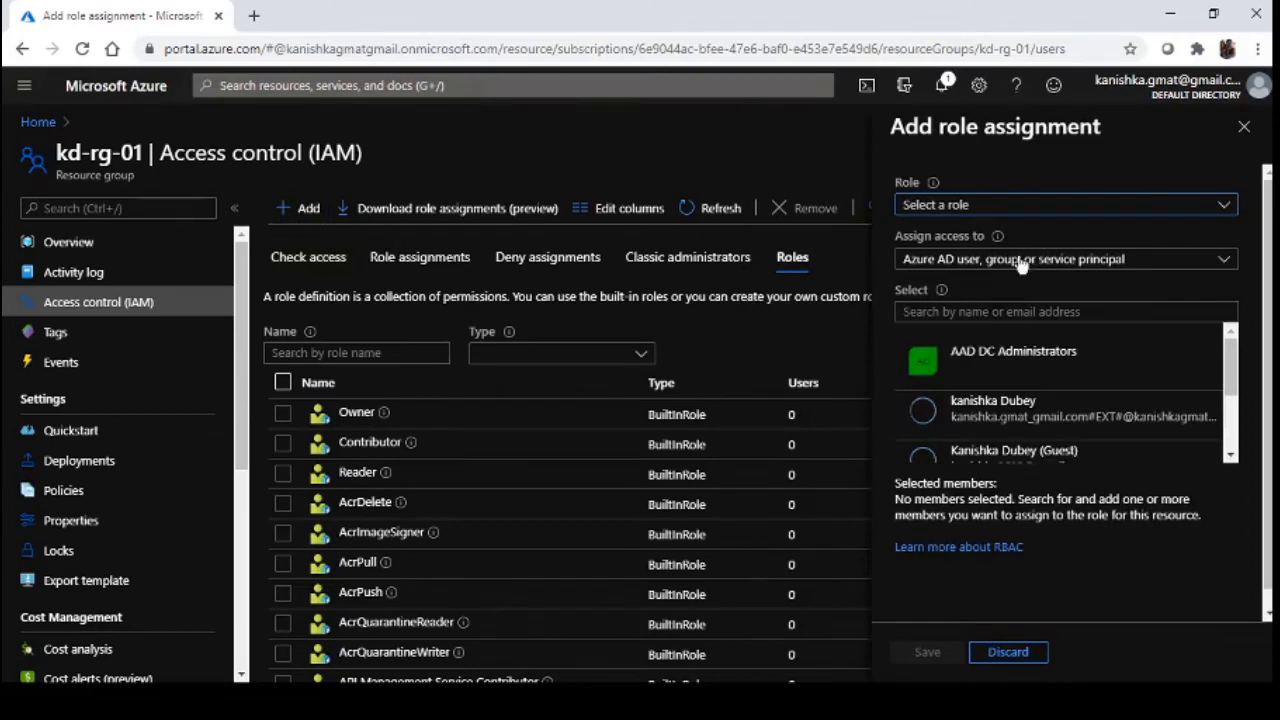
left_click(1000, 206)
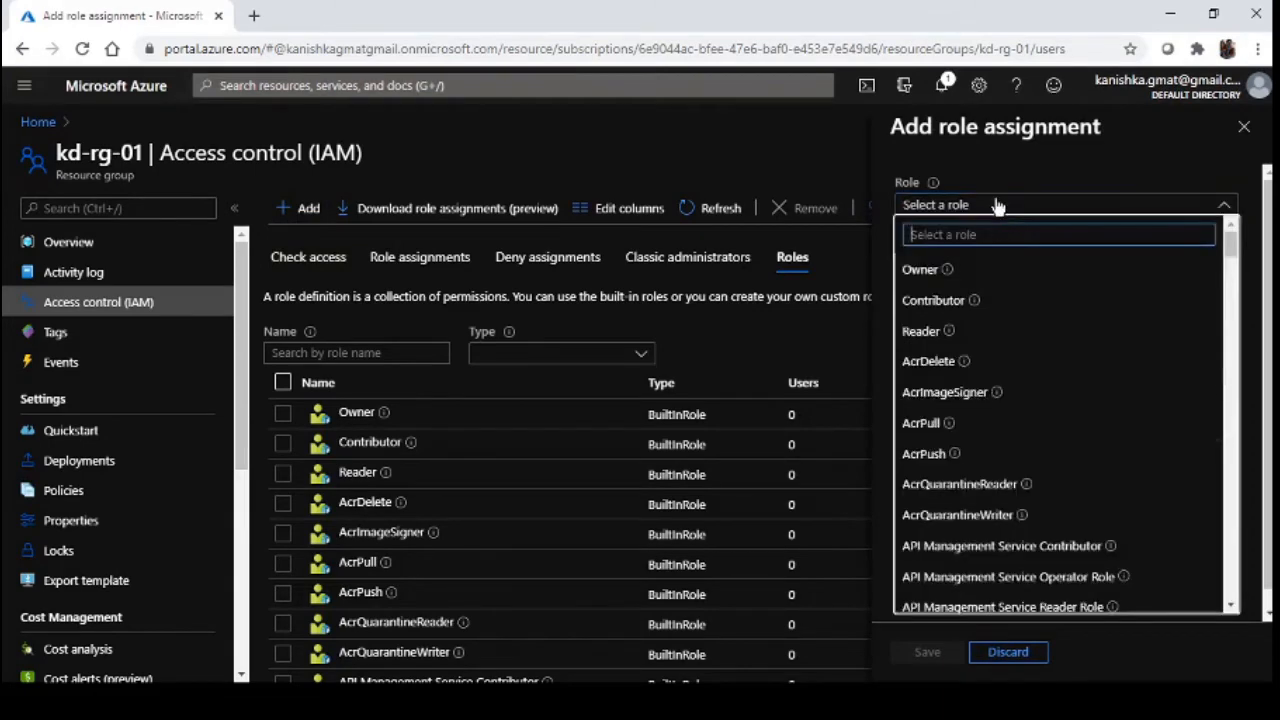
left_click(958, 338)
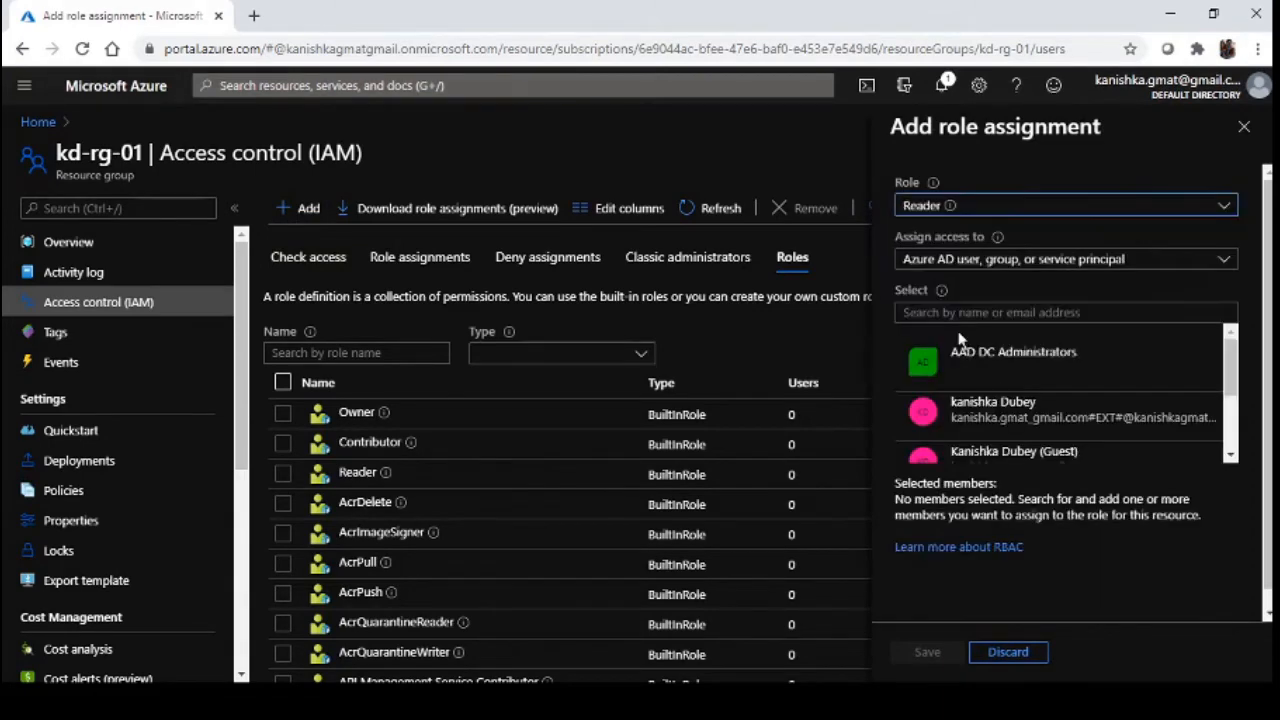
left_click(955, 262)
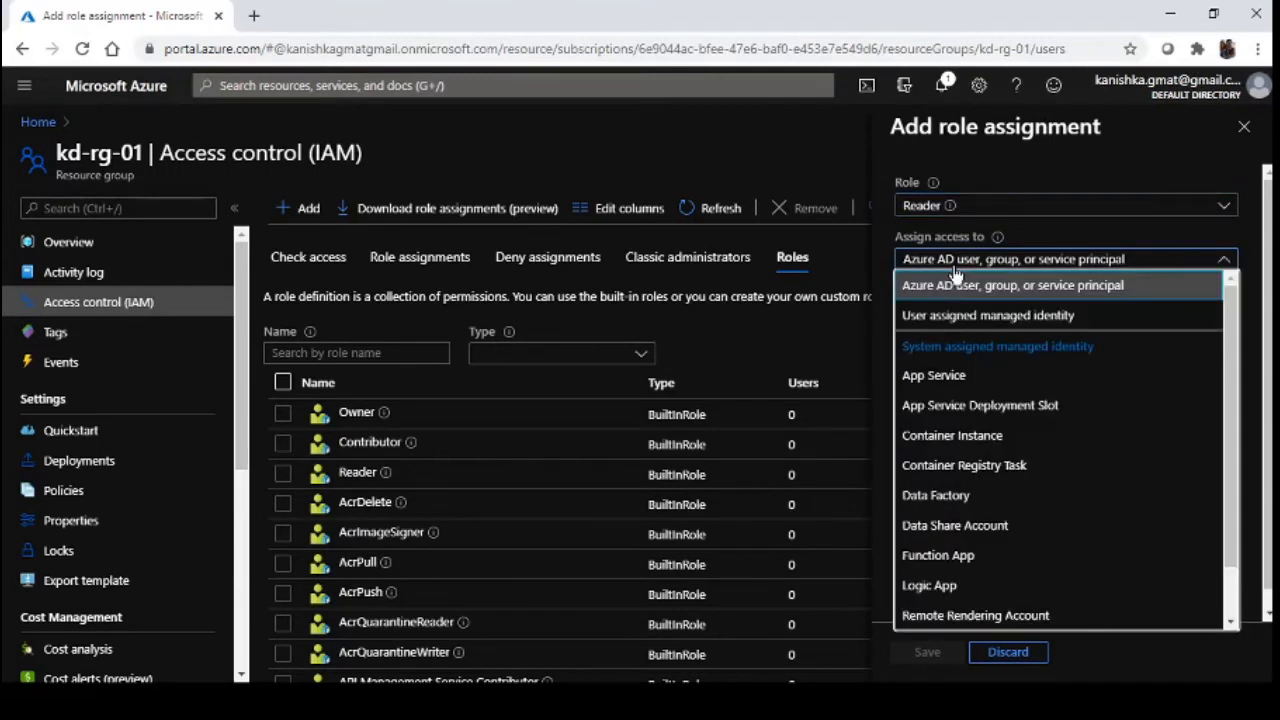
scroll(1088, 457, "down", 2)
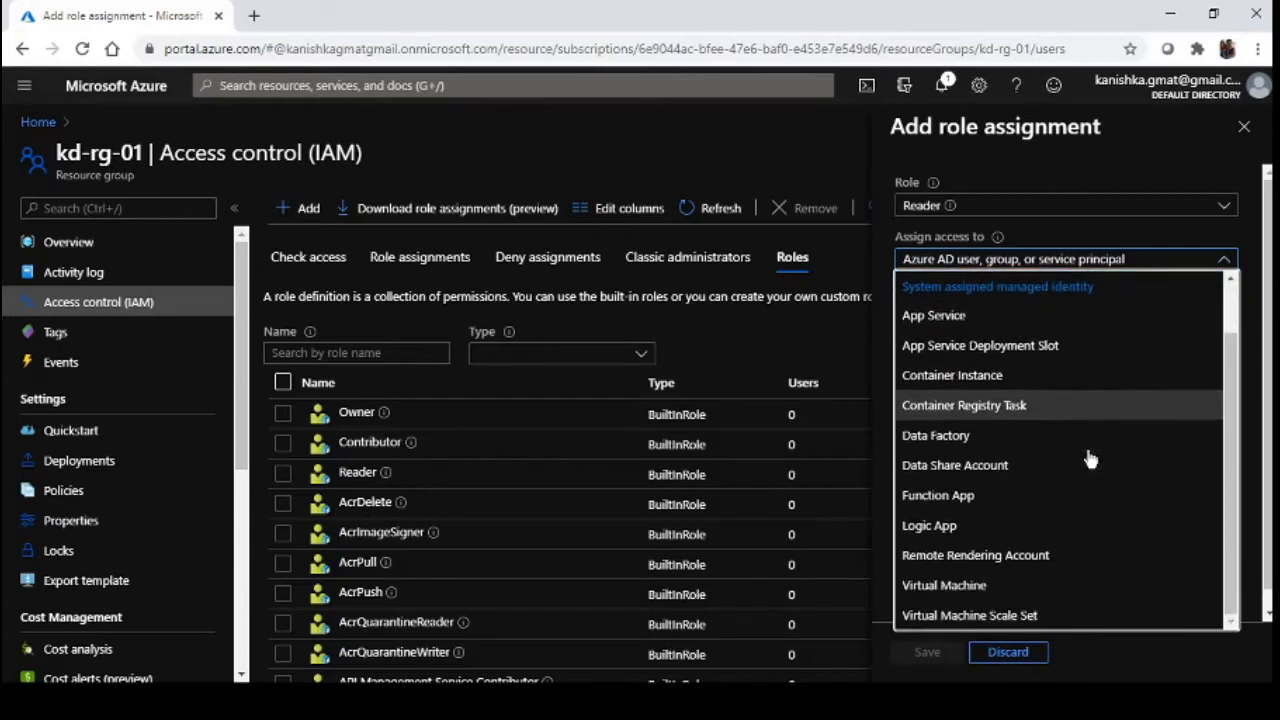
scroll(1088, 450, "up", 2)
left_click(1078, 261)
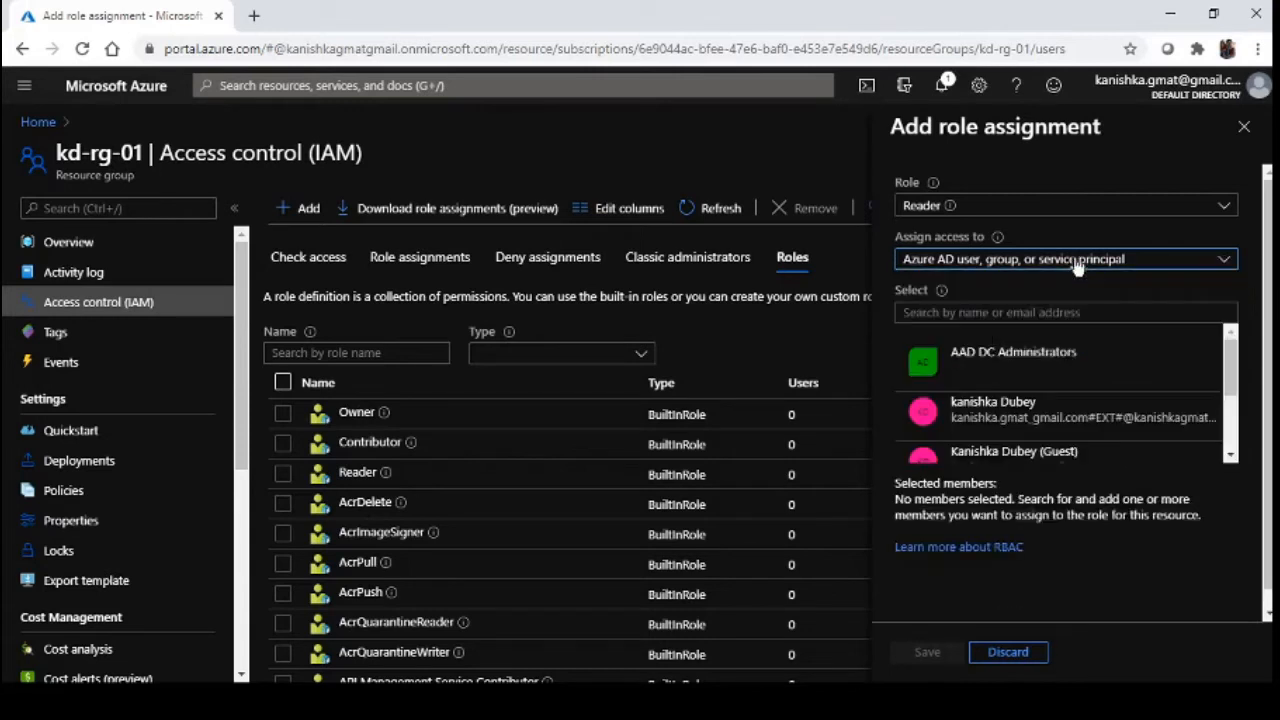
Search 'test' and select the test user and testsecgroup as members
left_click(1033, 313)
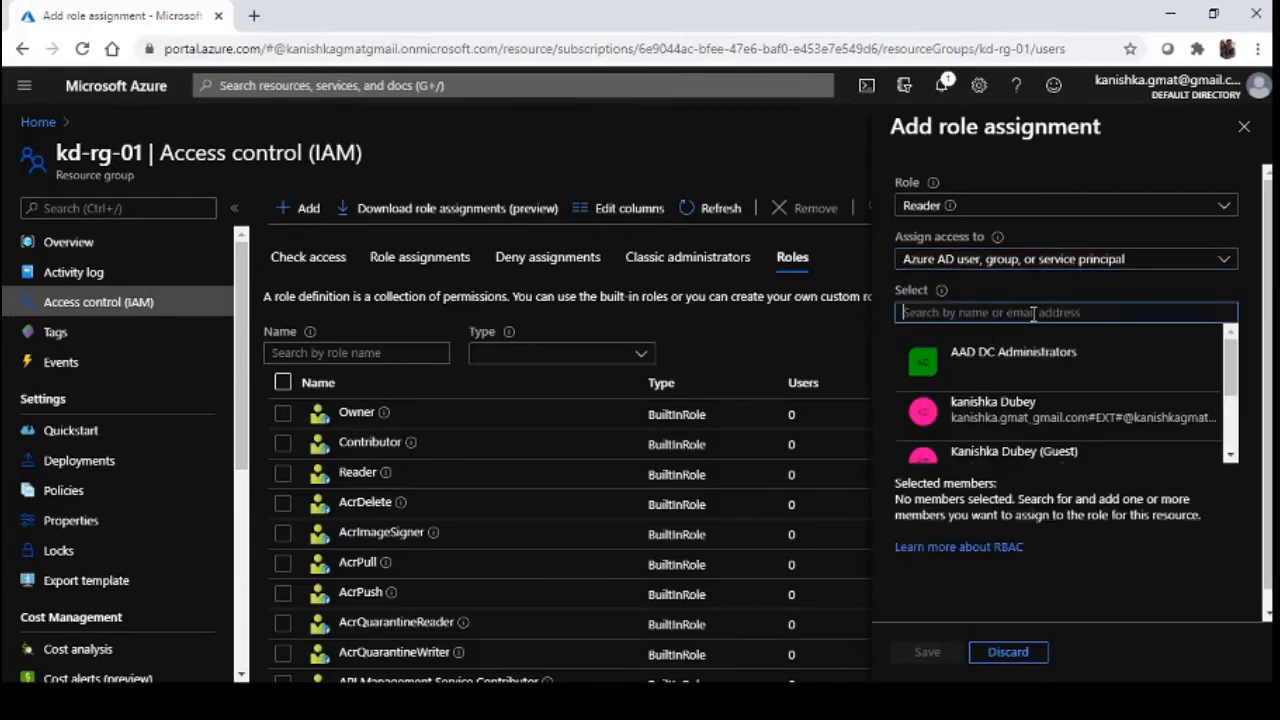
type("test")
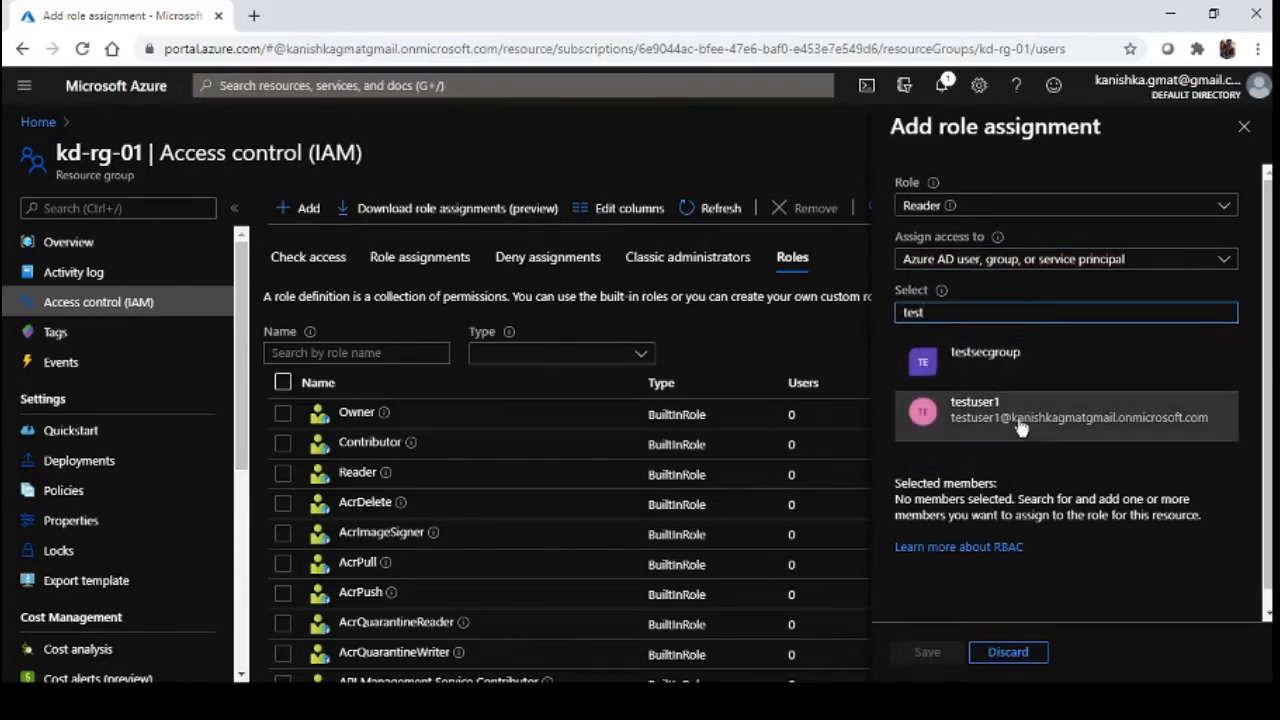
left_click(1020, 427)
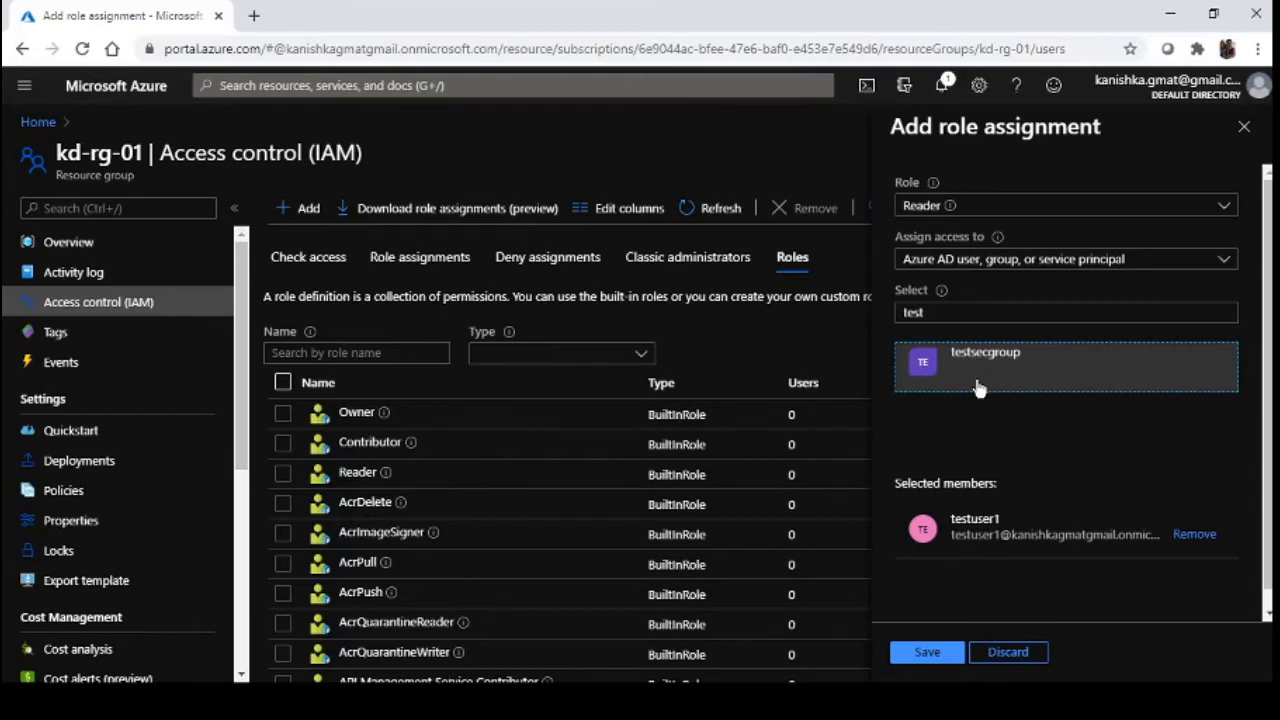
left_click(1036, 392)
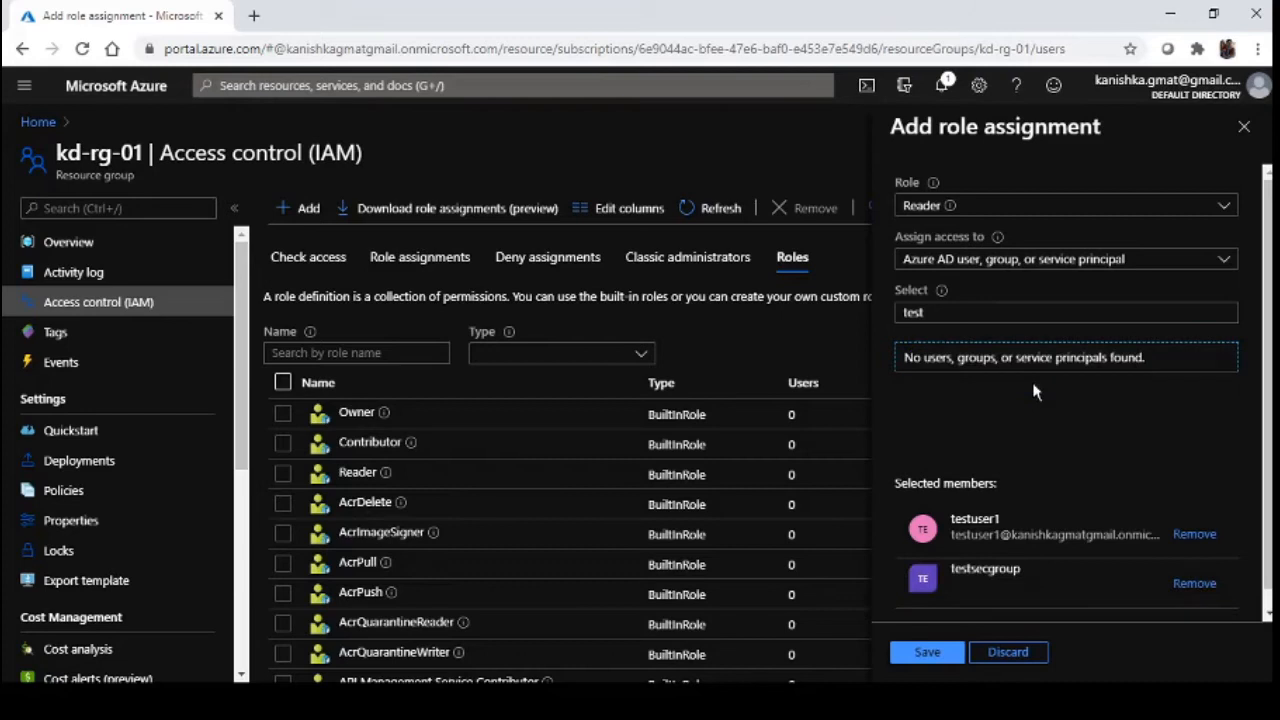
Save the Reader assignment, refresh, and verify Reader shows 1 user and 1 group
left_click(920, 654)
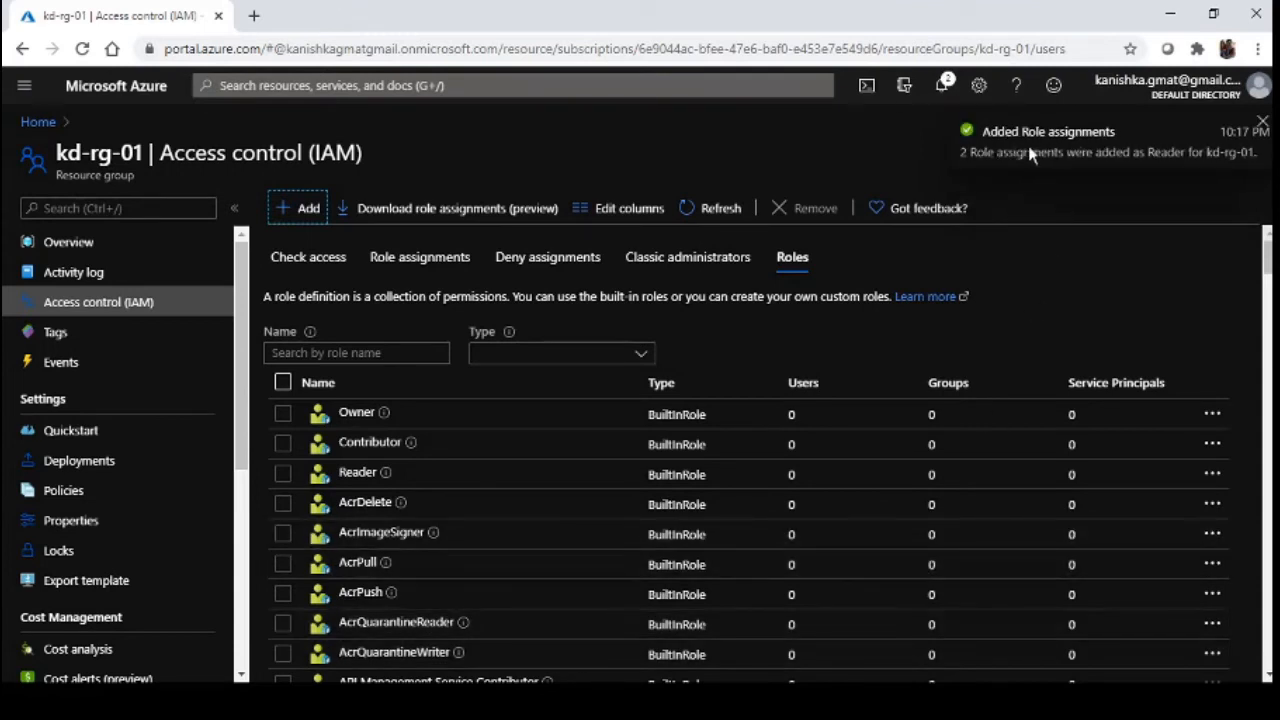
left_click(722, 211)
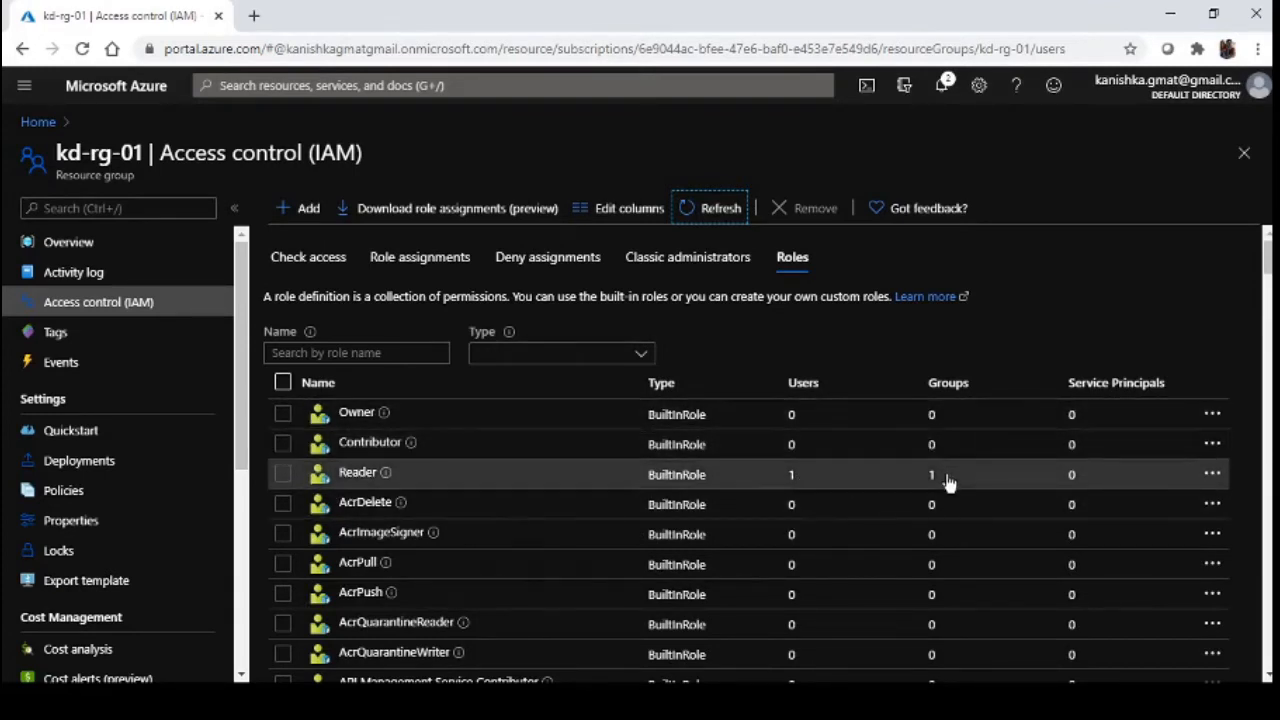
left_click(357, 484)
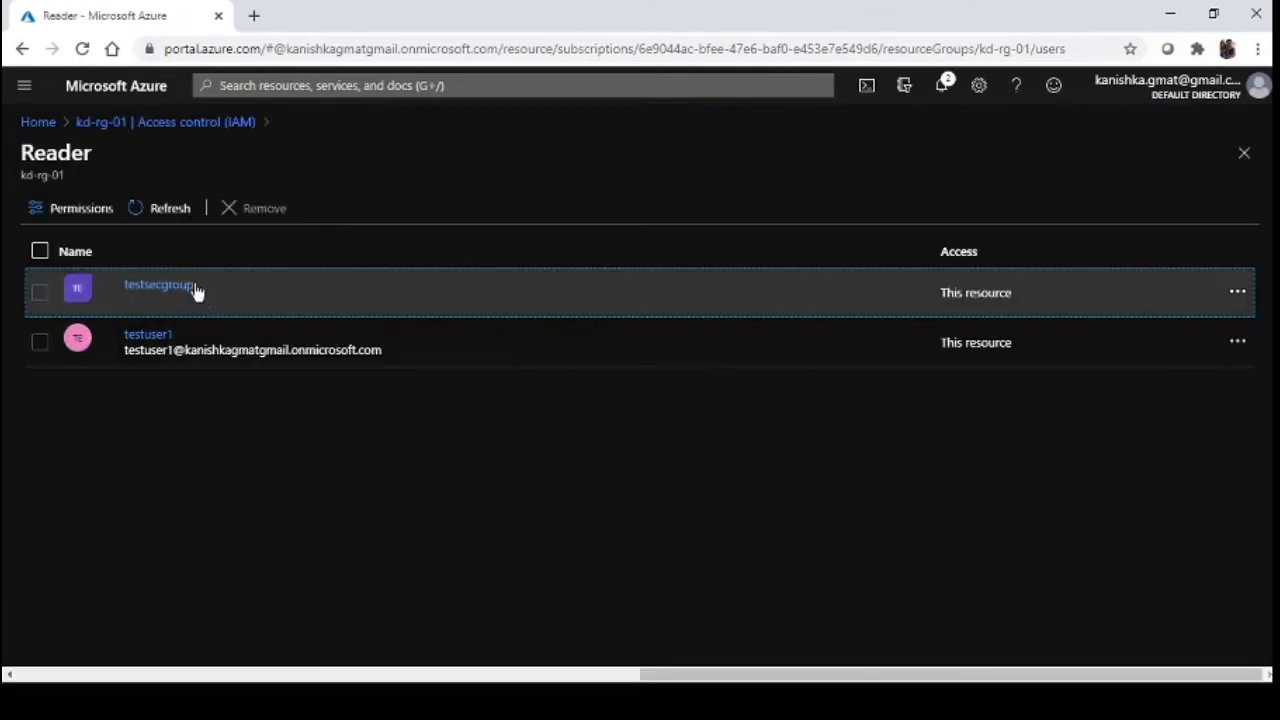
left_click(143, 122)
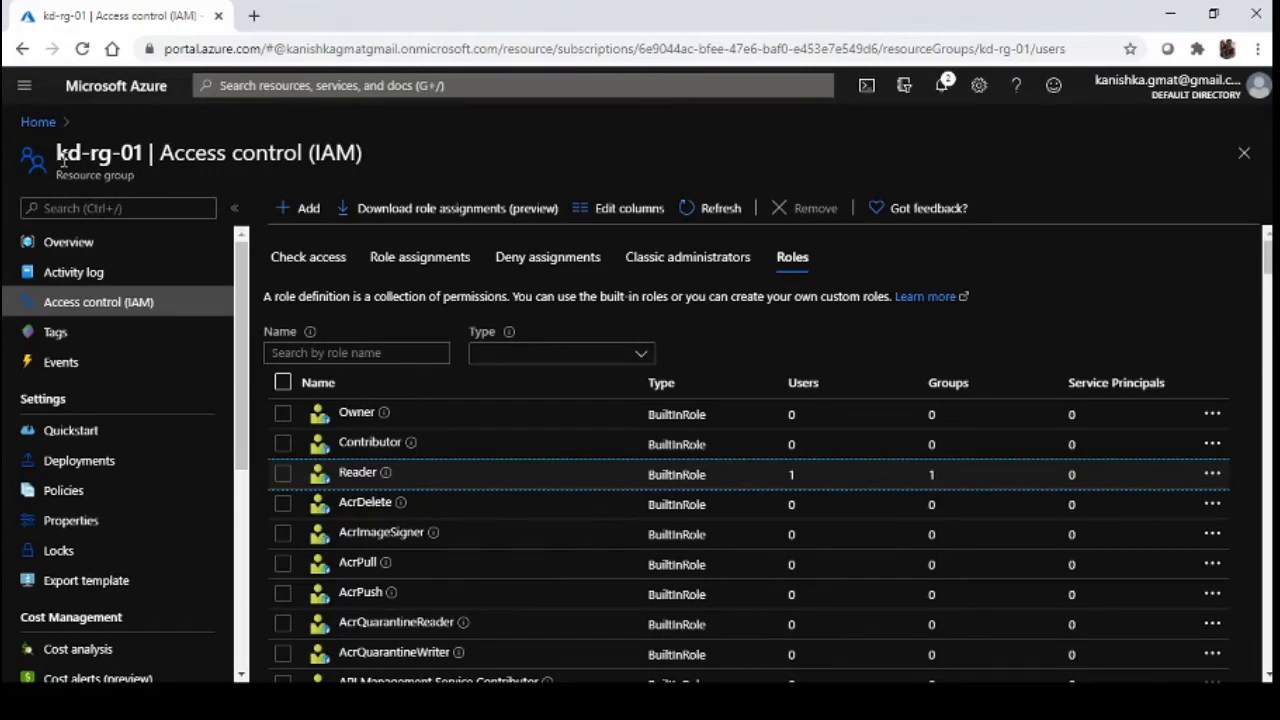
Close the IAM page and sign in as the test user's account
left_click_drag(58, 152, 151, 152)
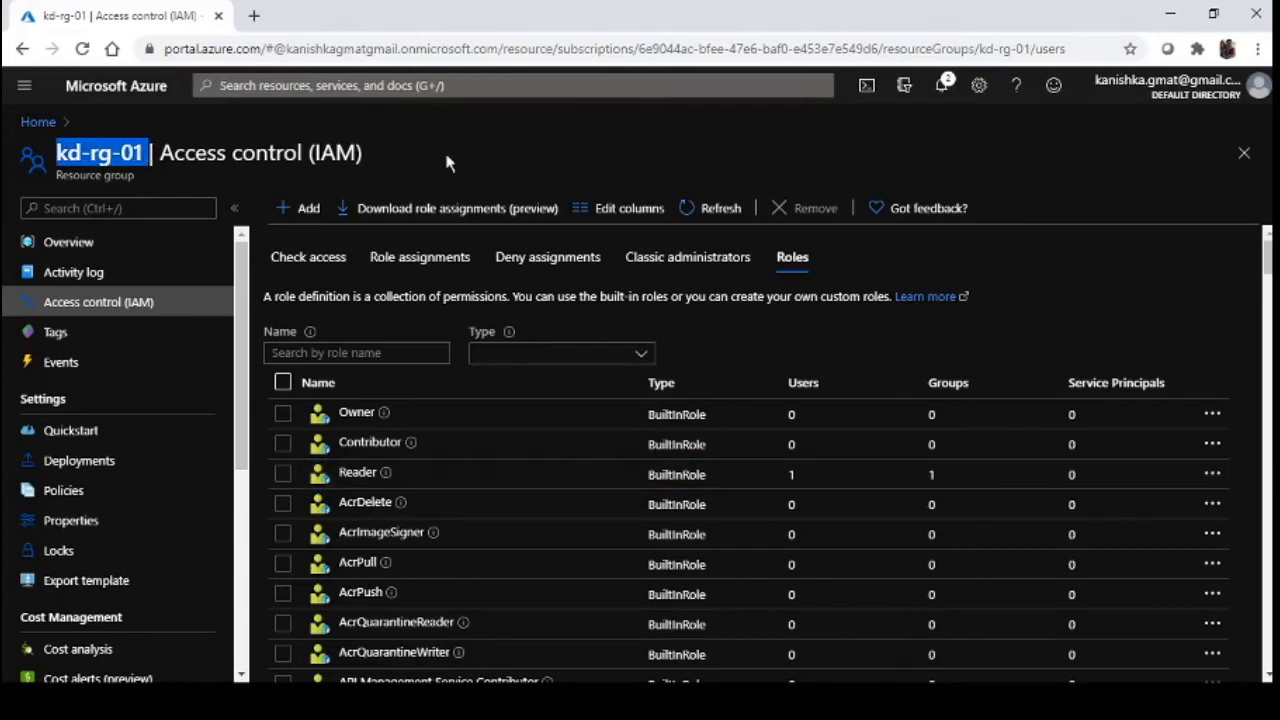
left_click(1244, 155)
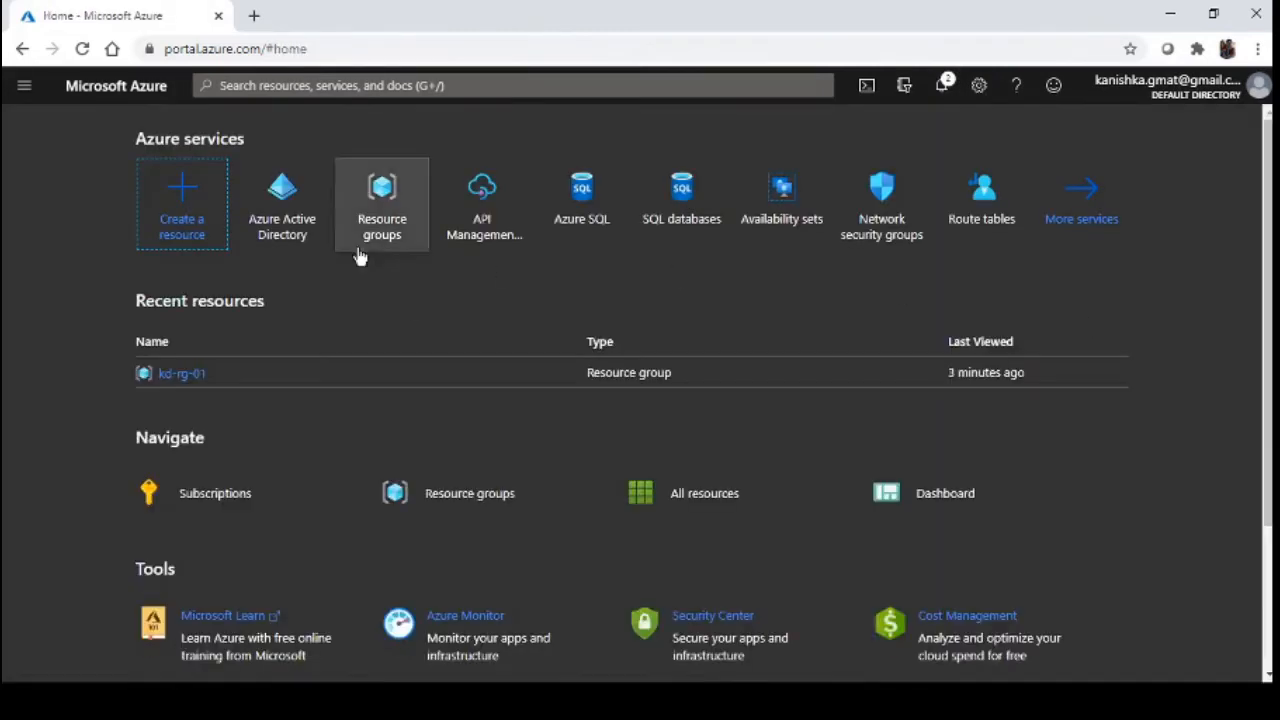
left_click(1191, 93)
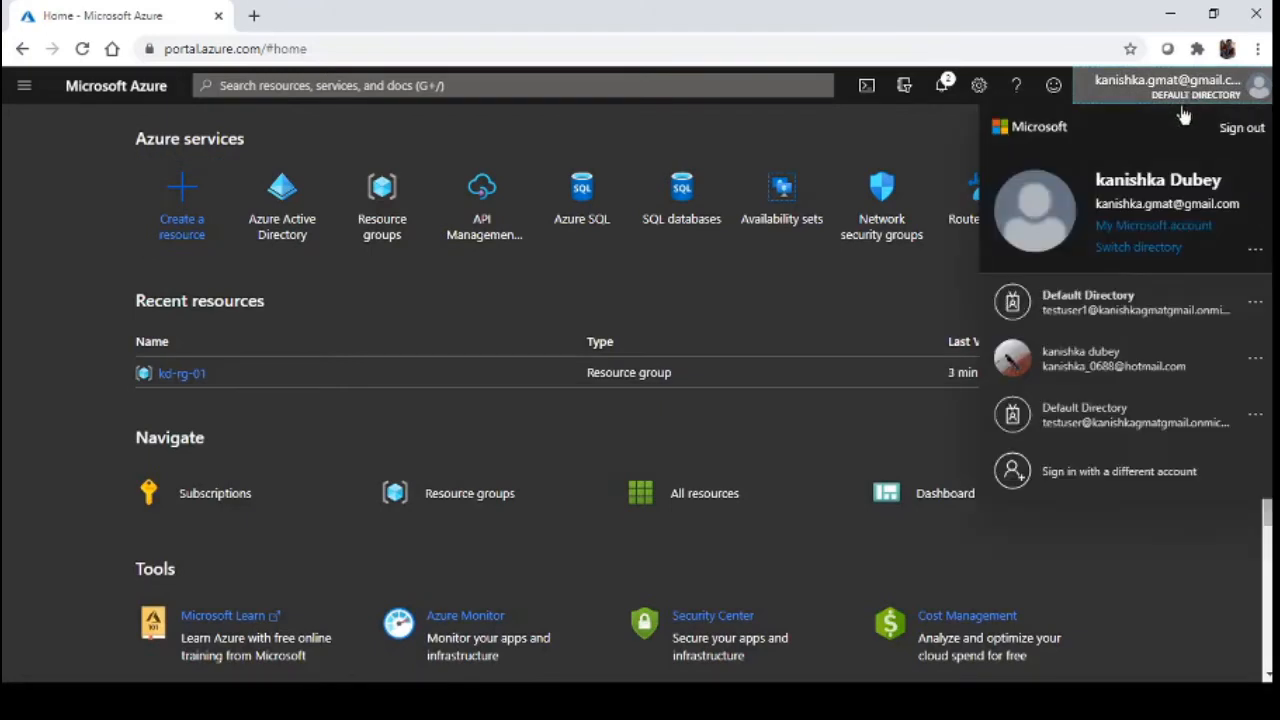
left_click(1085, 300)
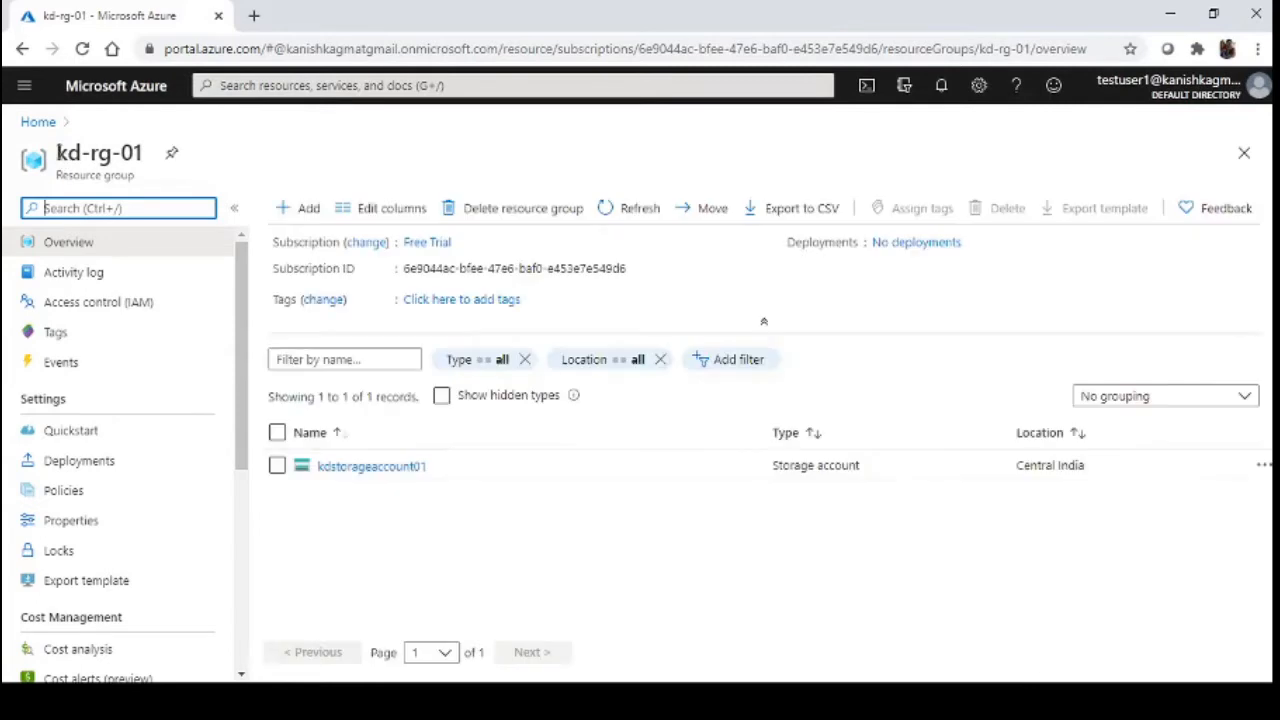
left_click_drag(57, 152, 145, 171)
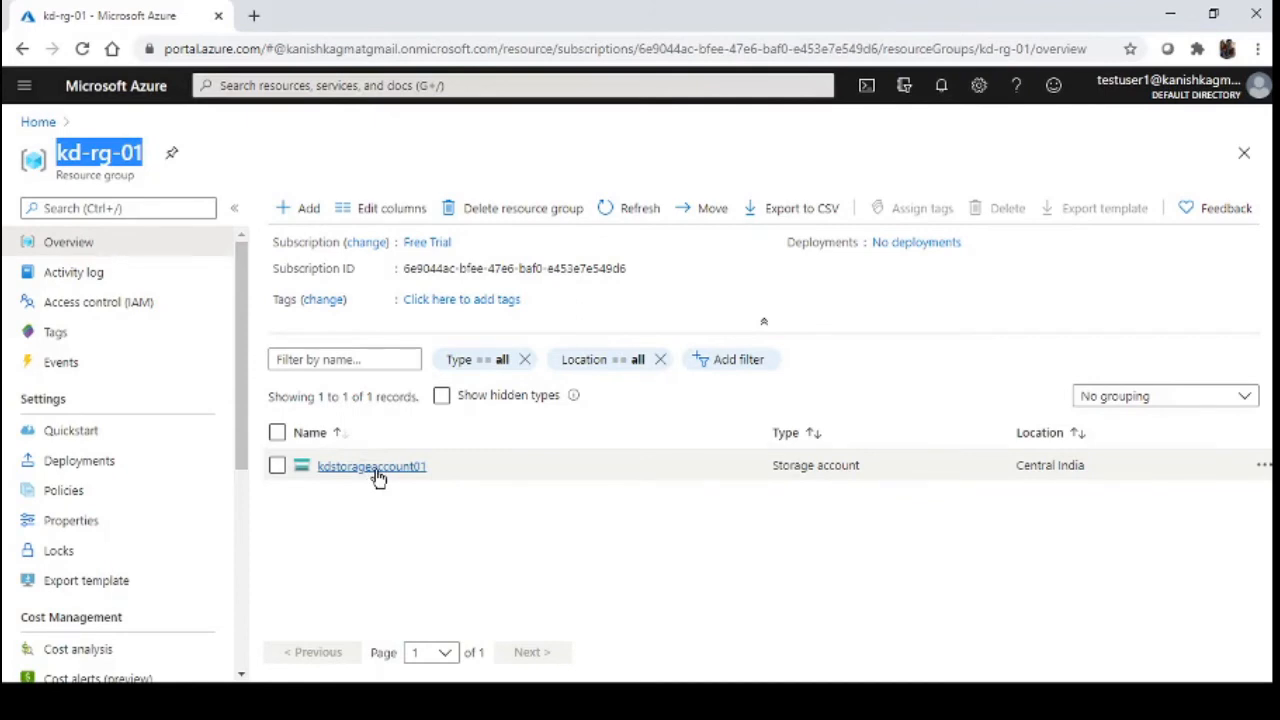
left_click(392, 505)
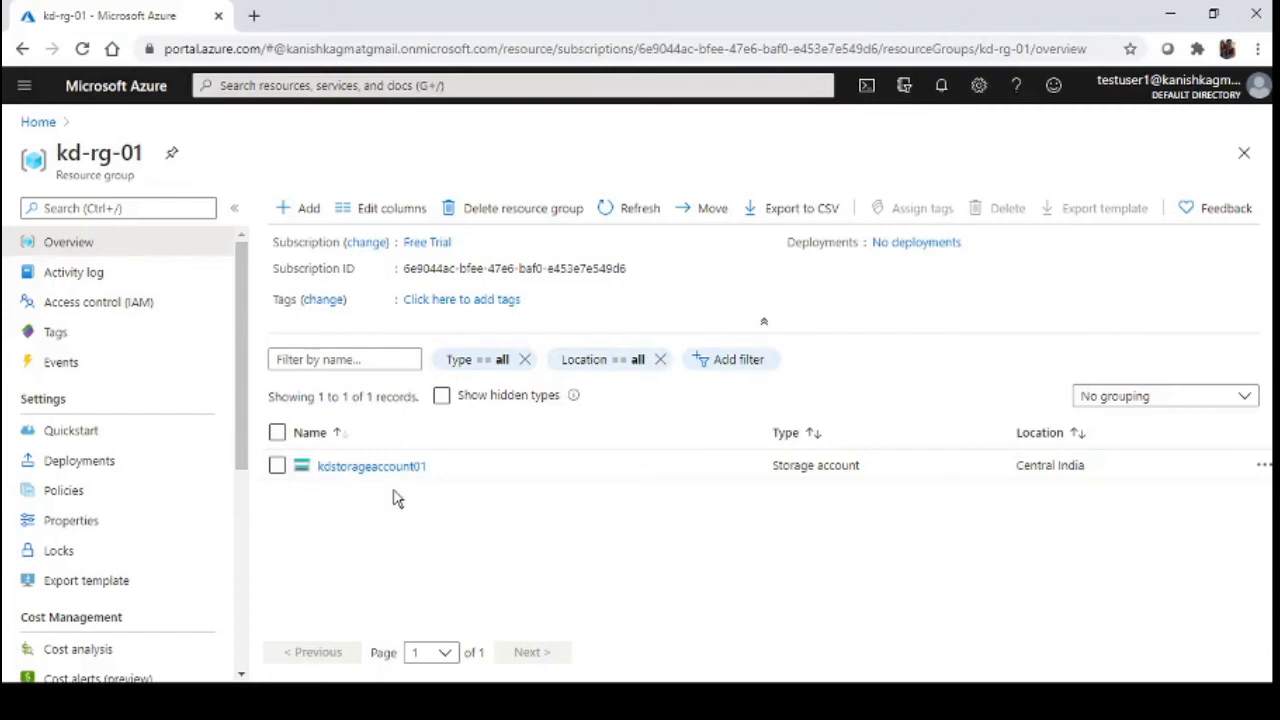
left_click(100, 308)
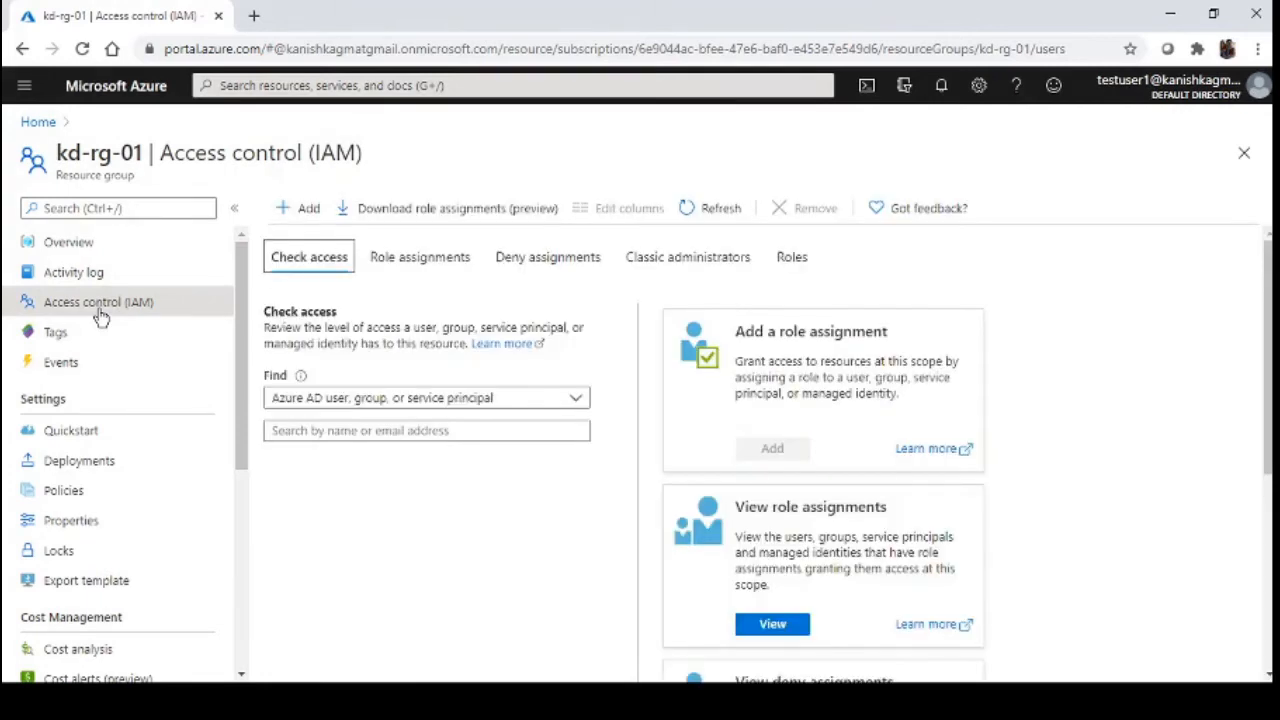
left_click(99, 244)
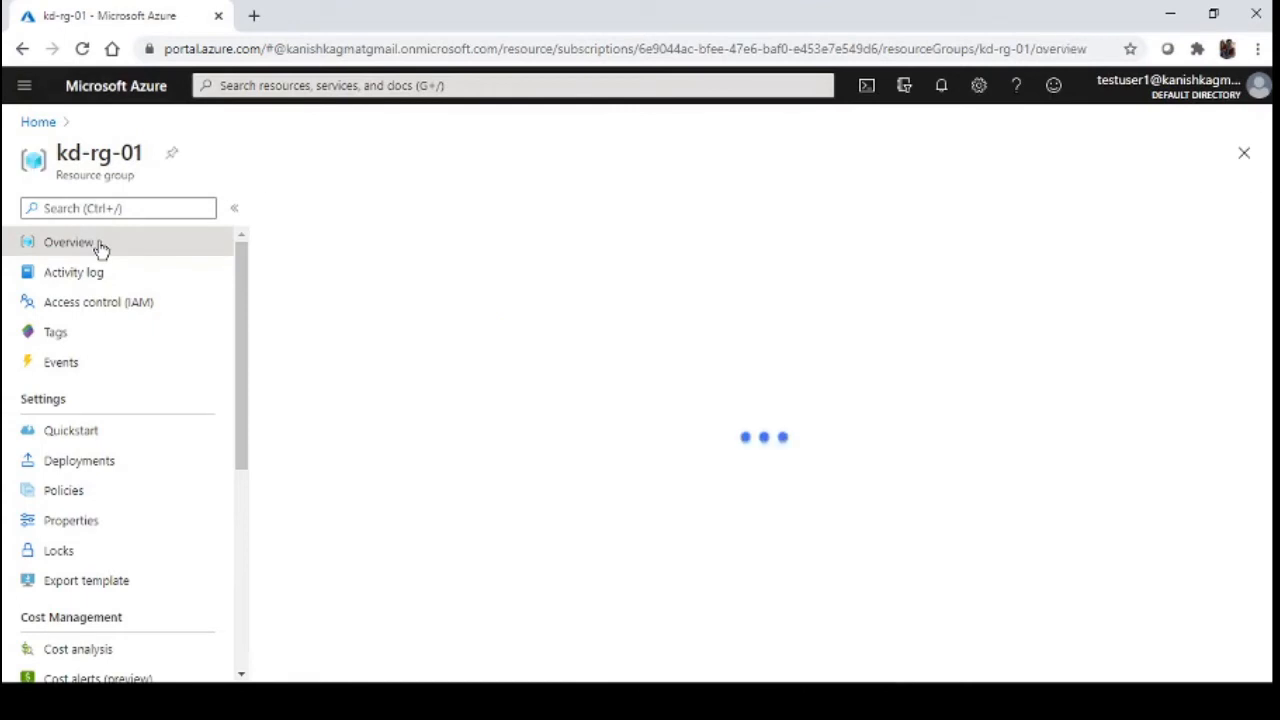
Search the Marketplace from kd-rg-01 for 'storage' and open the Storage account offering
left_click(300, 210)
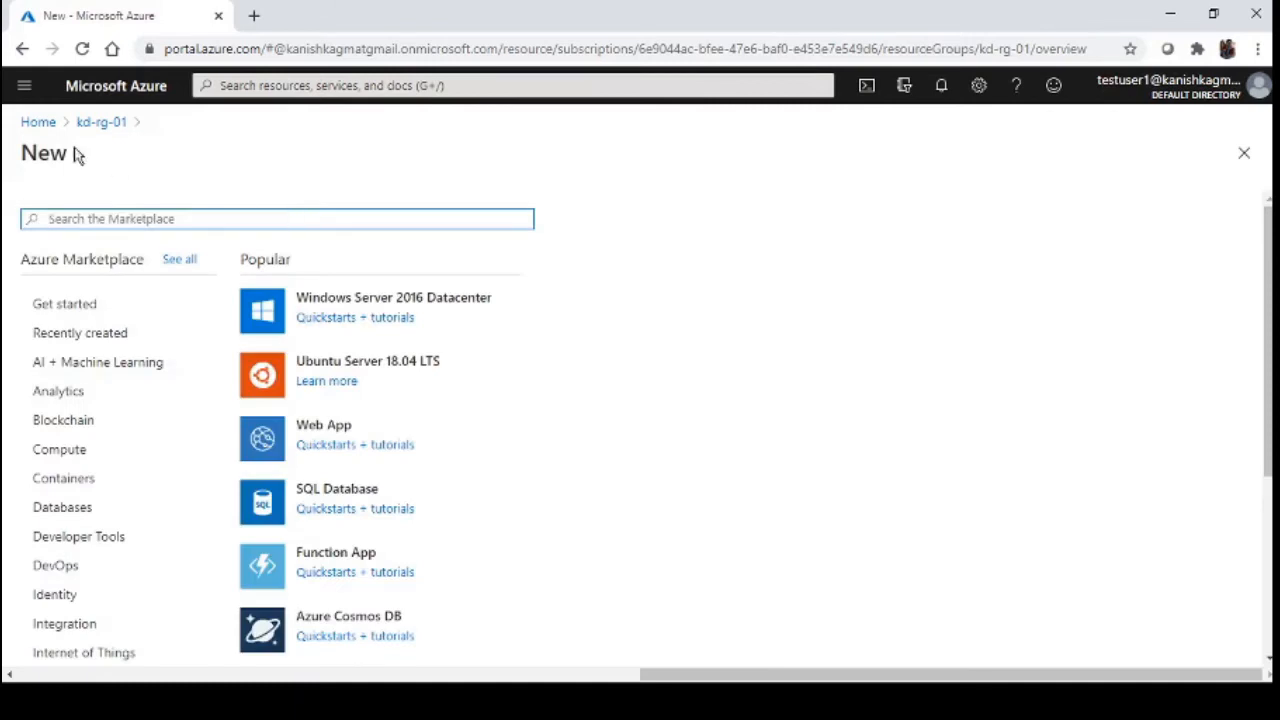
left_click(101, 122)
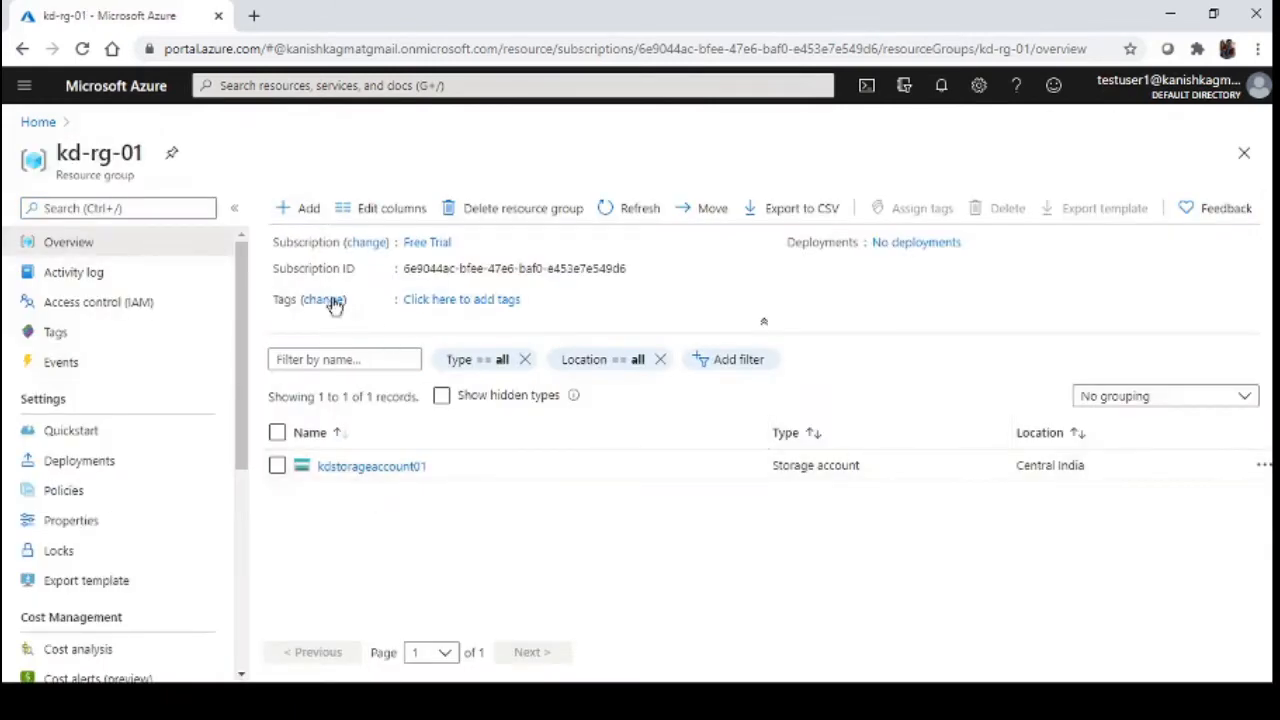
left_click(307, 210)
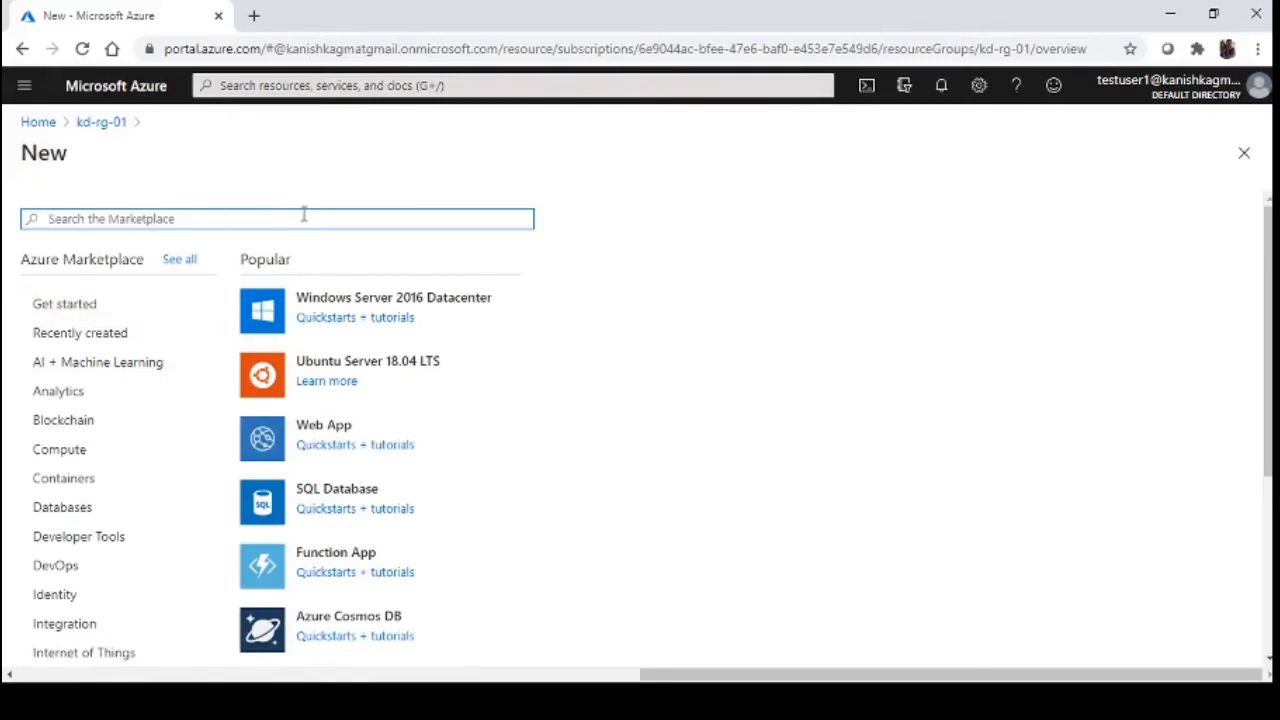
type("s")
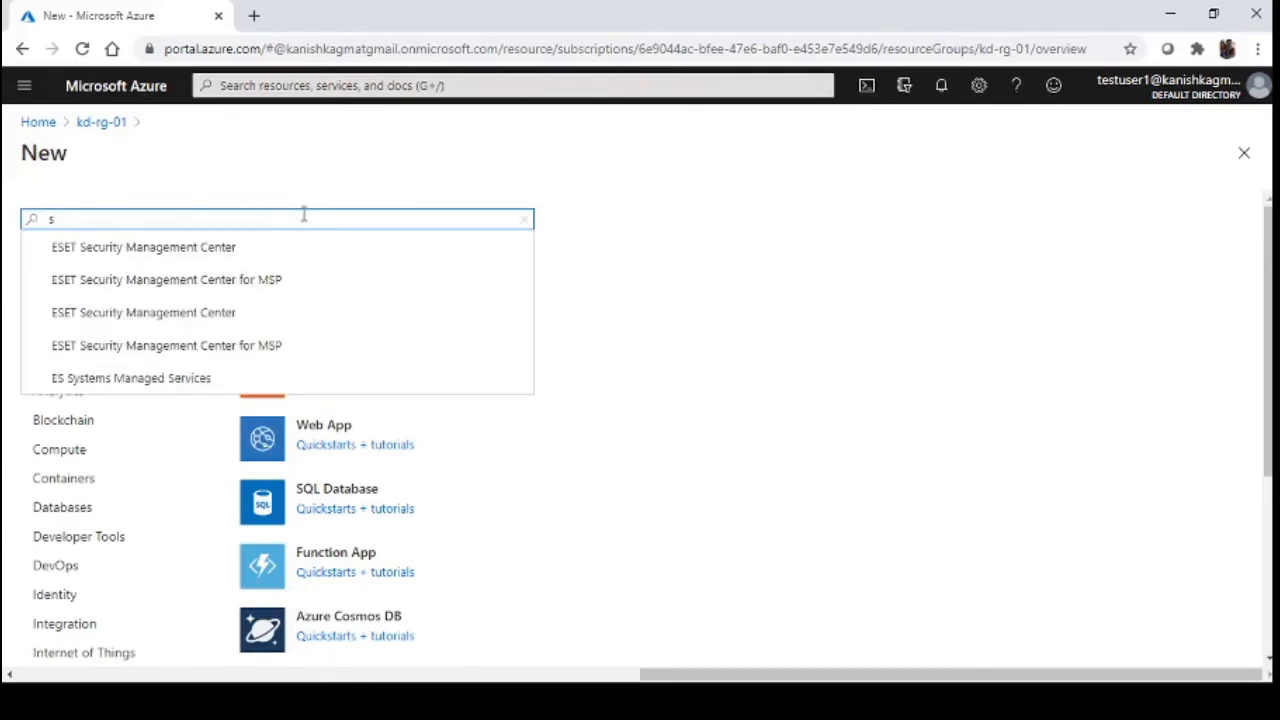
type("torage")
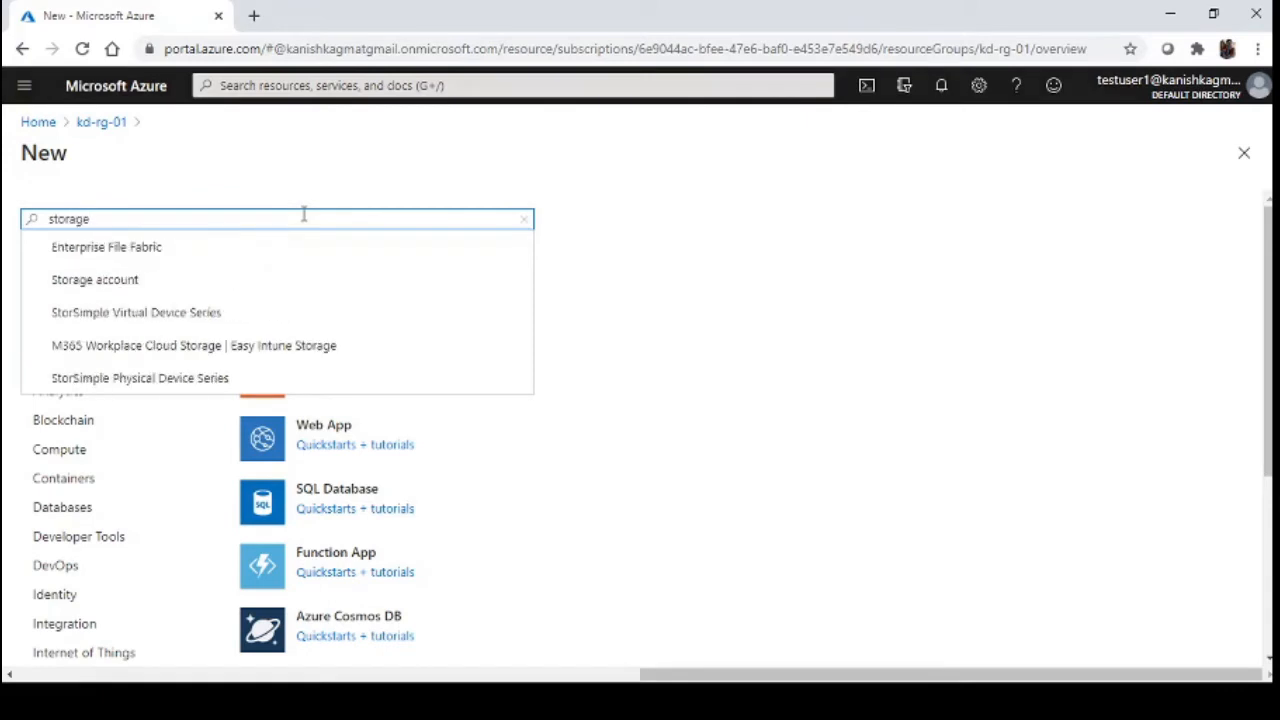
left_click(280, 277)
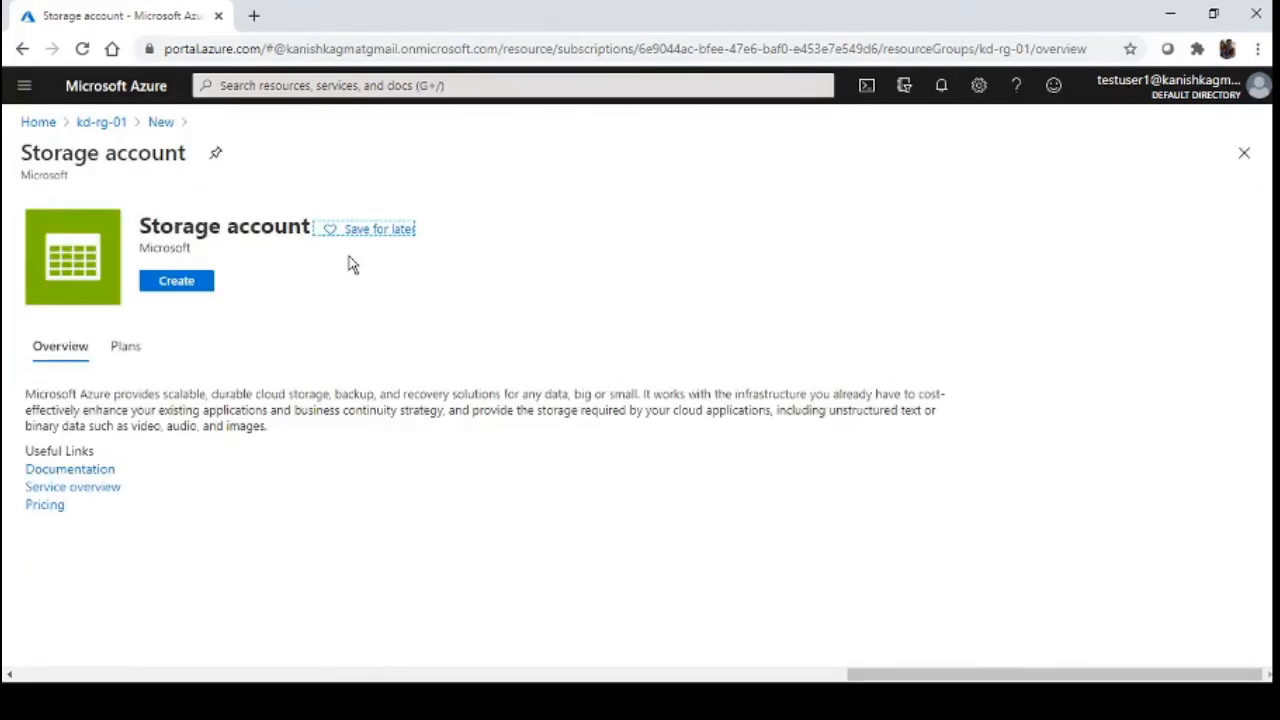
Create a storage account named teststoraccddfg with default settings and run Review + create
left_click(186, 284)
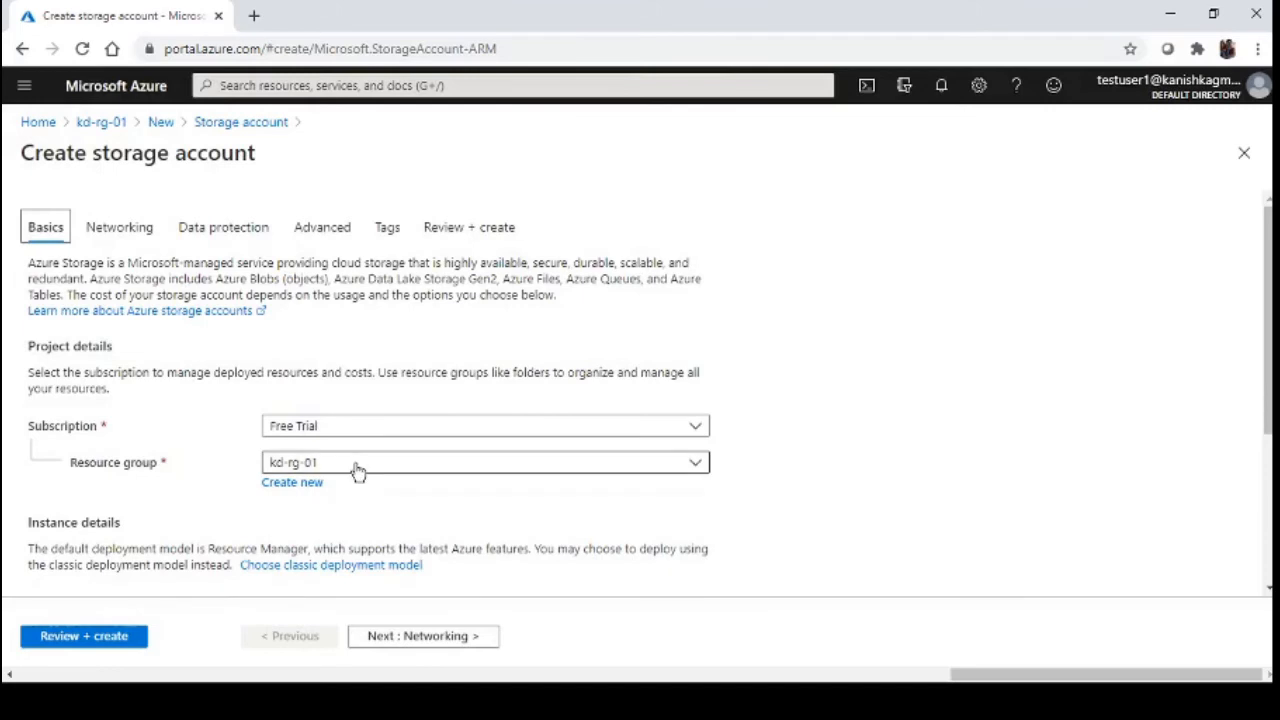
scroll(300, 494, "down", 1)
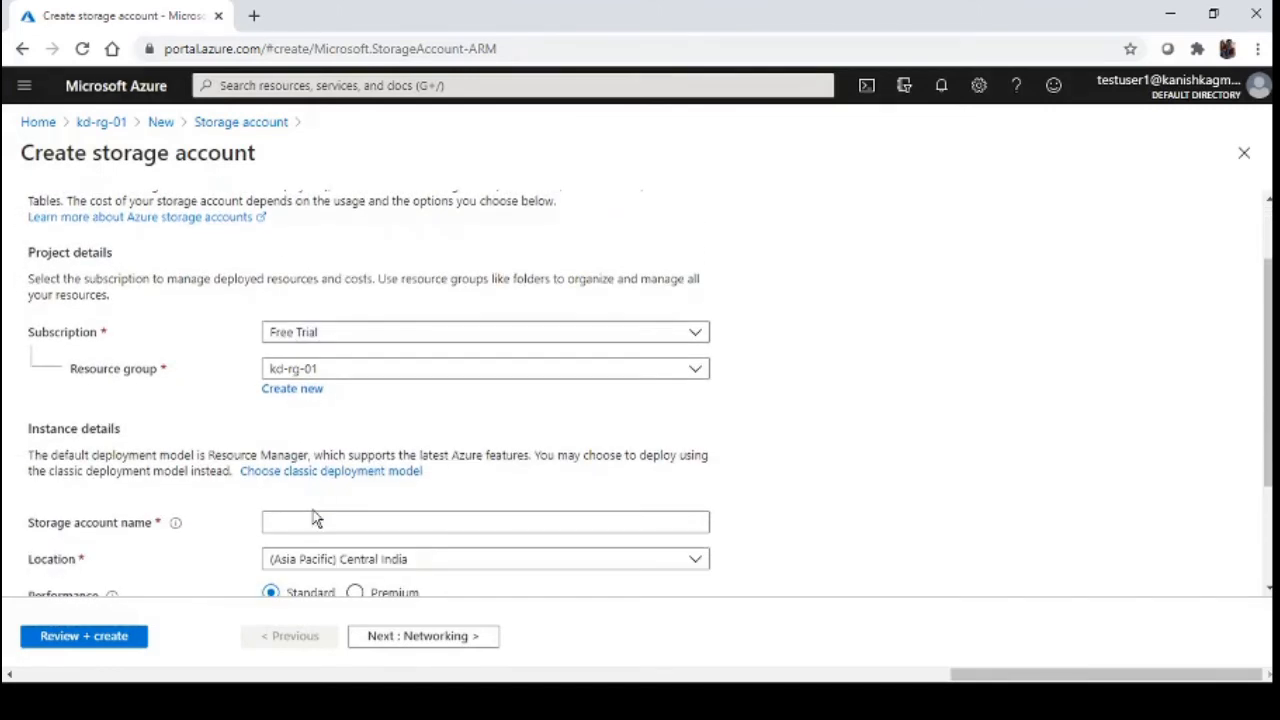
left_click(315, 522)
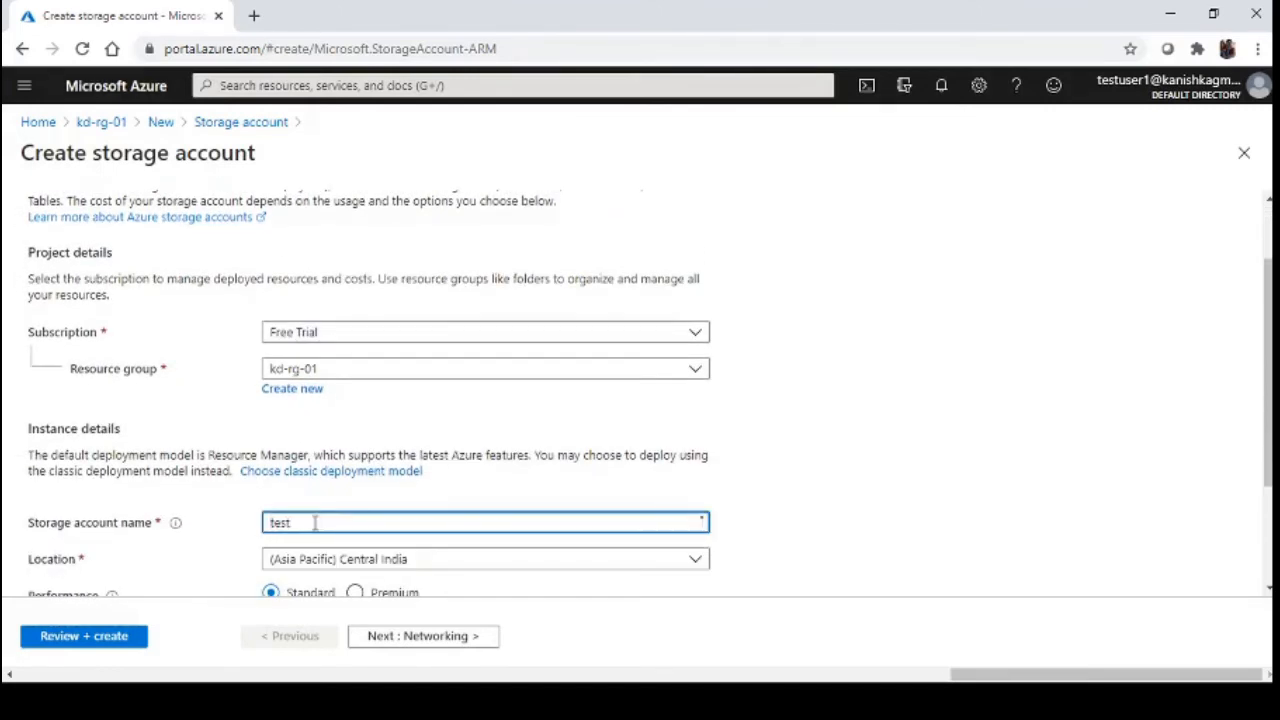
type("teststoracc")
scroll(315, 522, "down", 1)
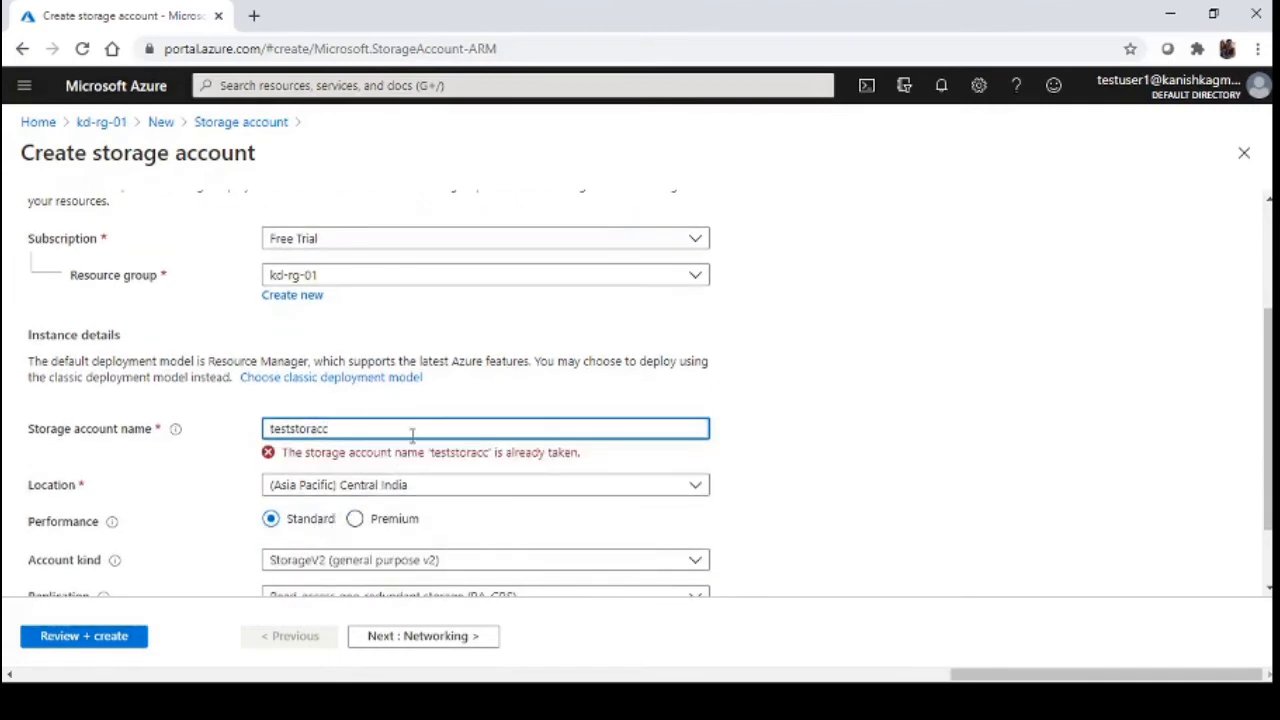
type("ddfg")
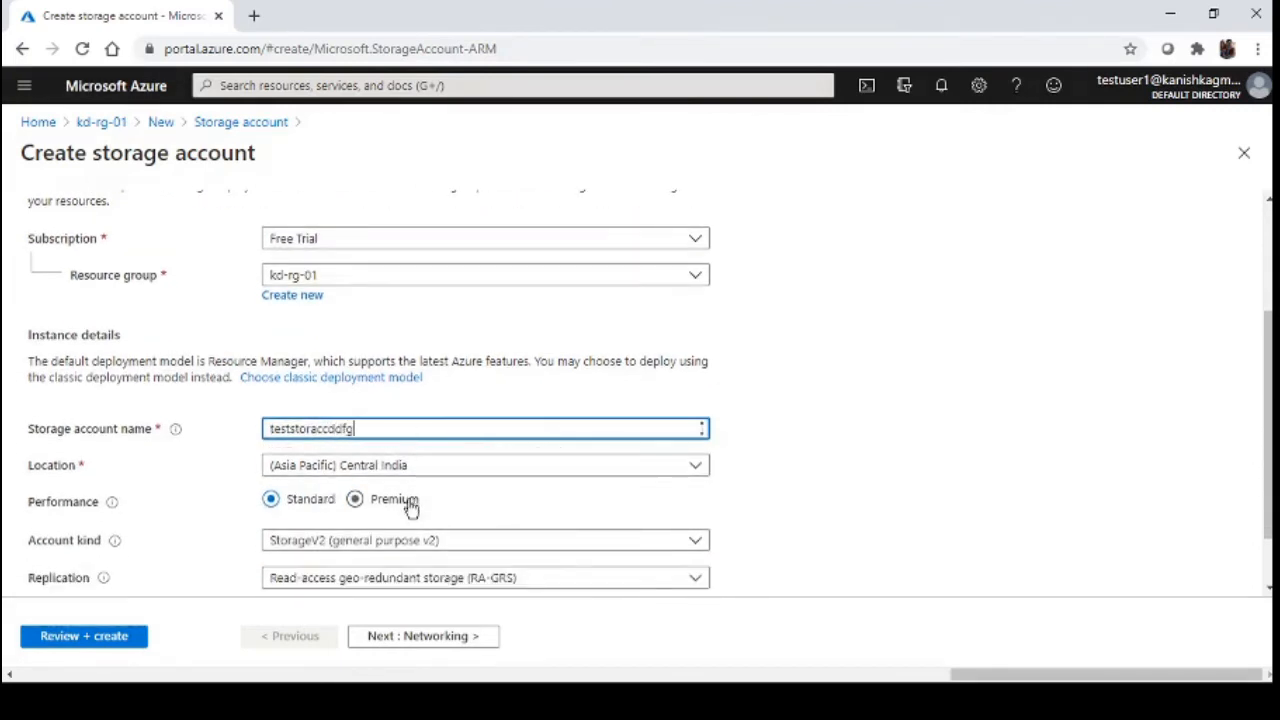
scroll(406, 506, "down", 1)
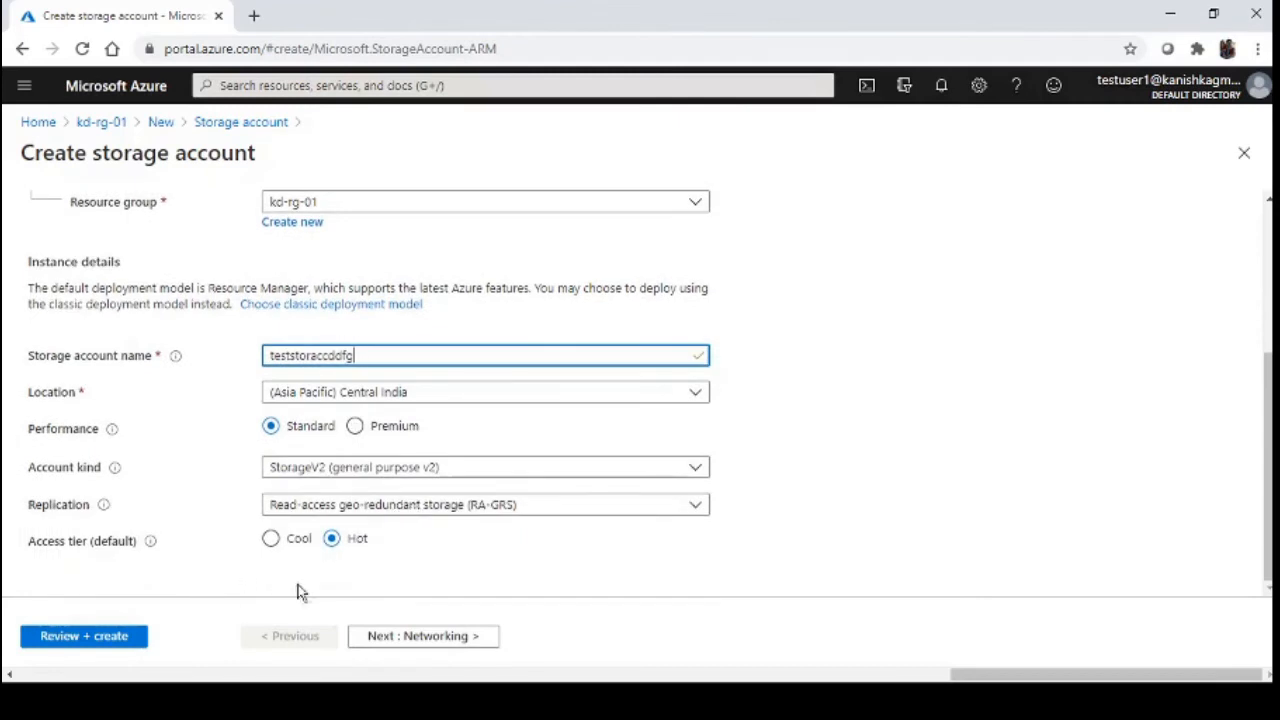
left_click(104, 636)
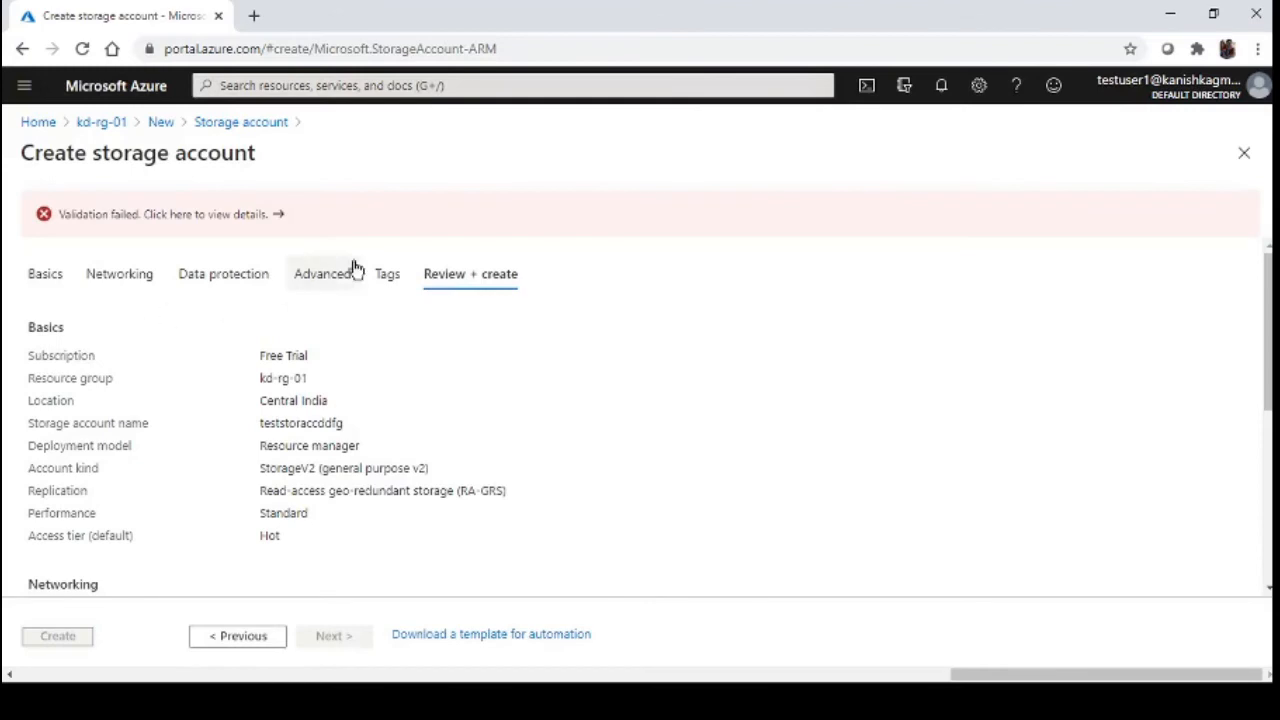
Open the validation failure details and highlight the AuthorizationFailed error for deployments/validate/action
left_click(206, 214)
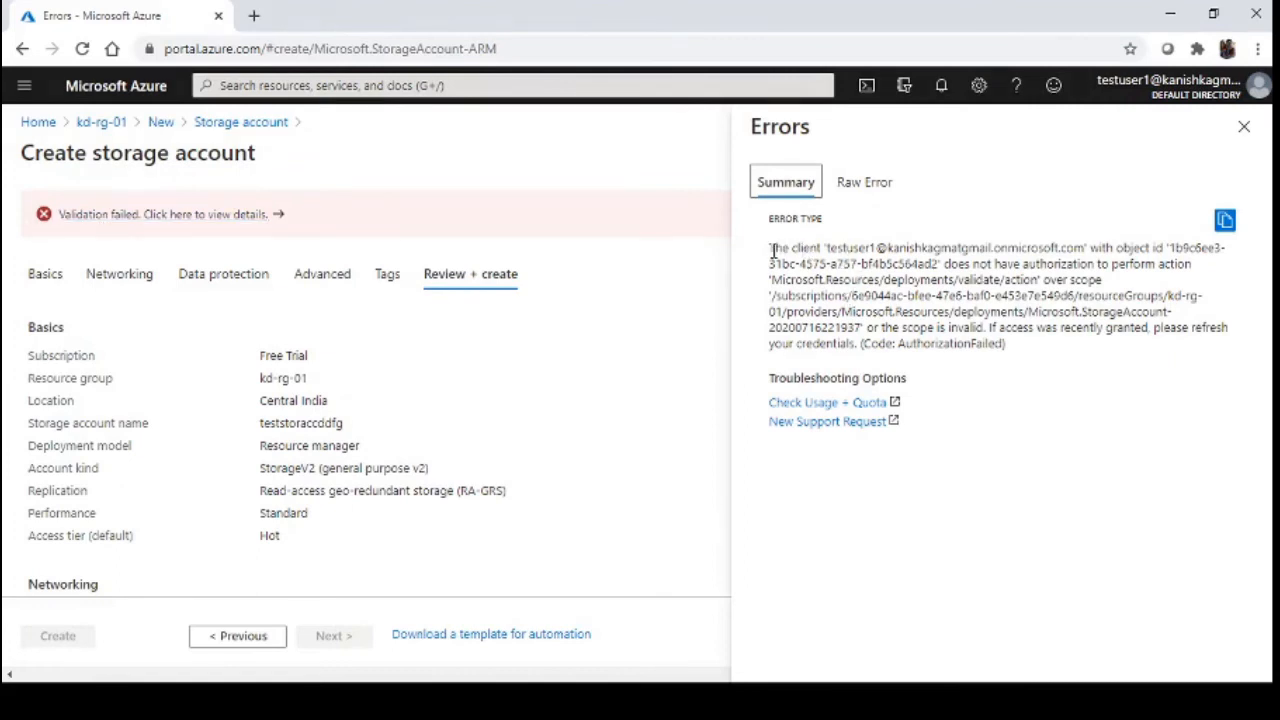
left_click_drag(770, 248, 975, 262)
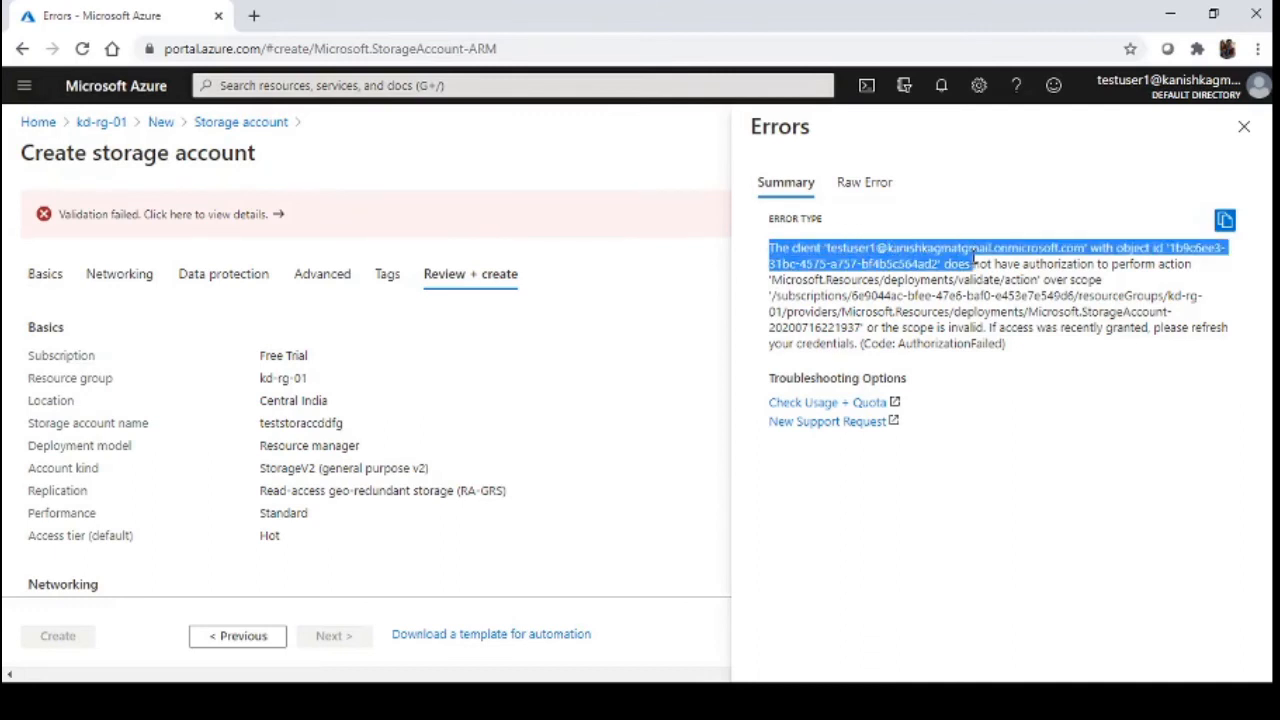
left_click_drag(975, 263, 1113, 282)
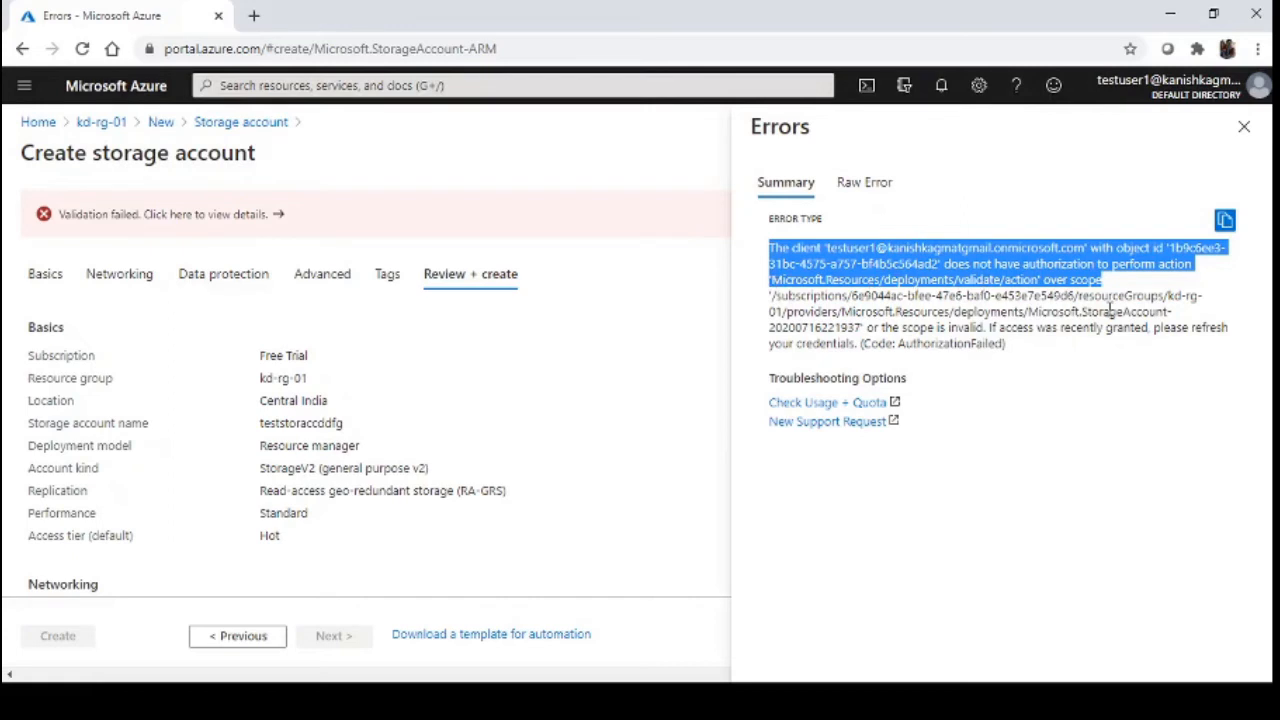
Leave the Reader test account's error, switch to the owner account, and return to Home
left_click(1244, 127)
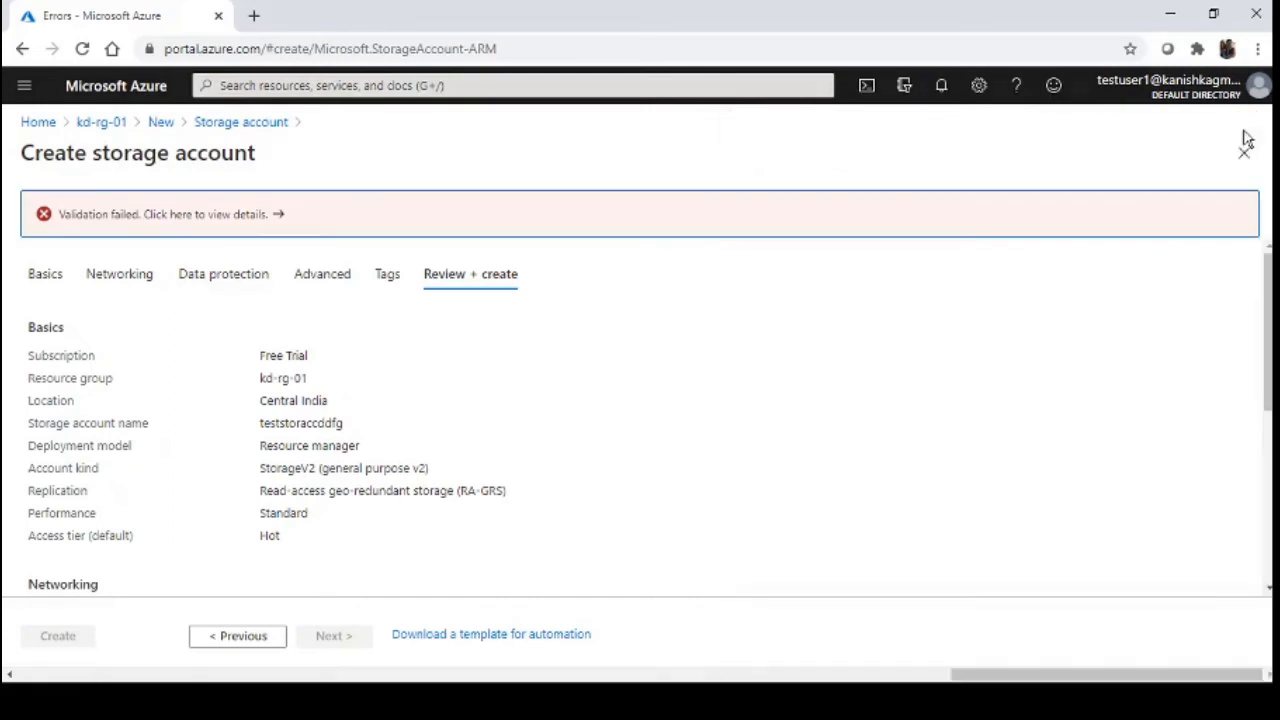
left_click(109, 123)
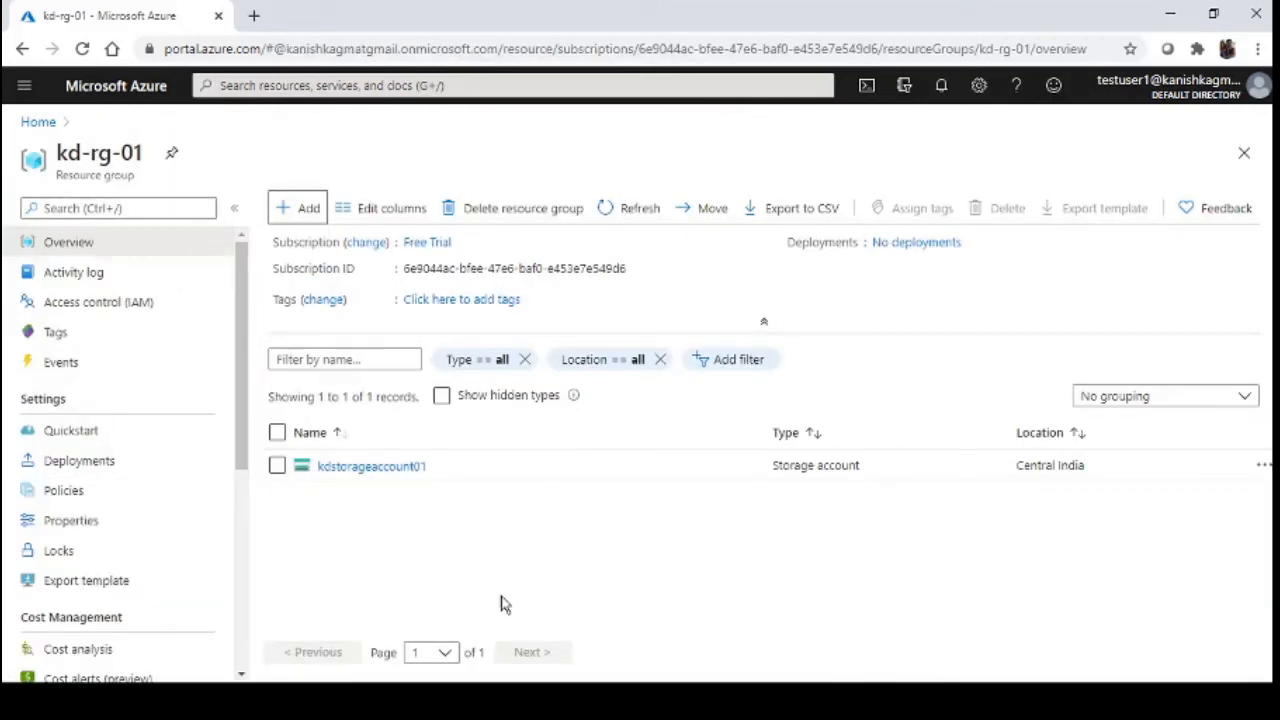
left_click(1168, 87)
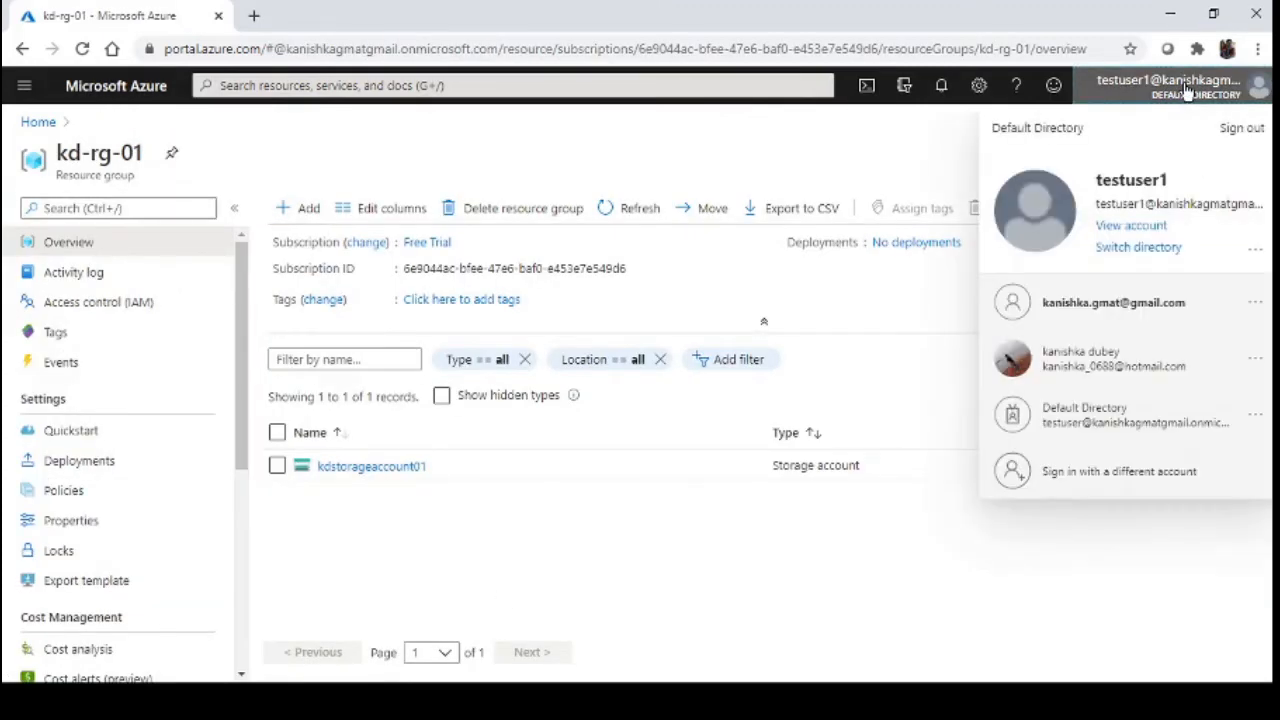
left_click(1080, 308)
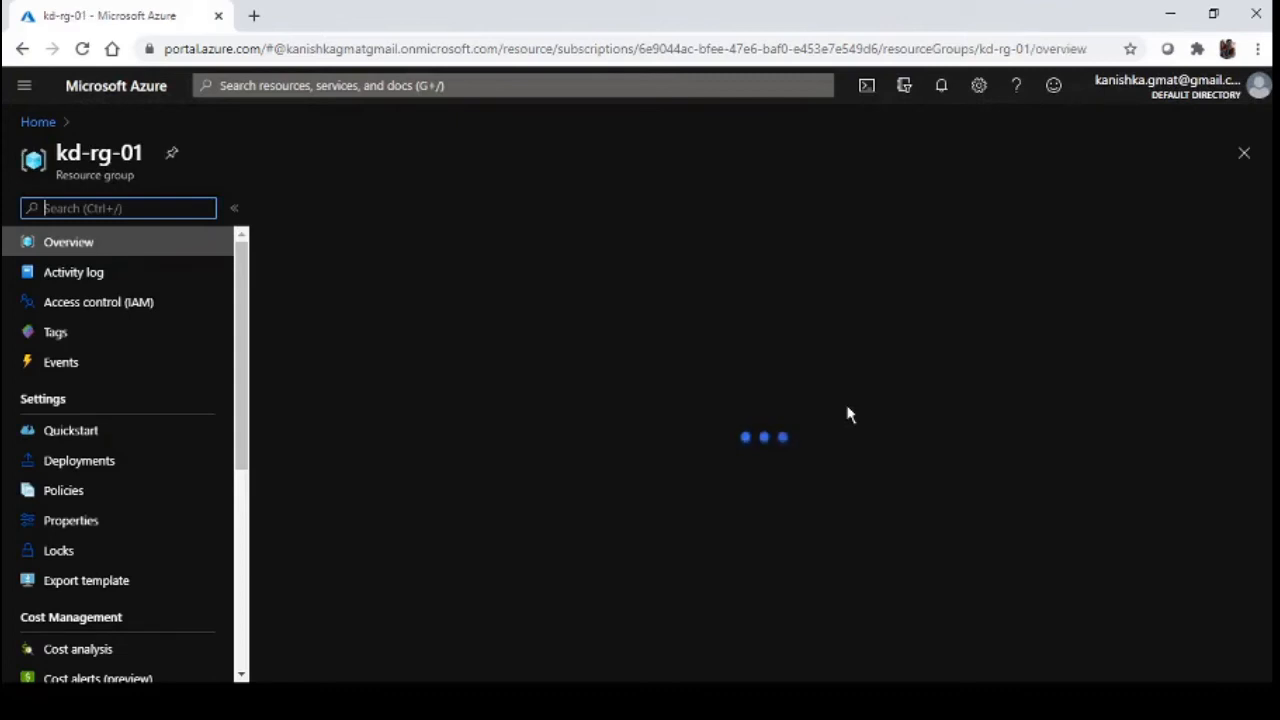
left_click(36, 121)
Dismiss the remaining-credit notification and launch a PowerShell Cloud Shell session
left_click(1262, 122)
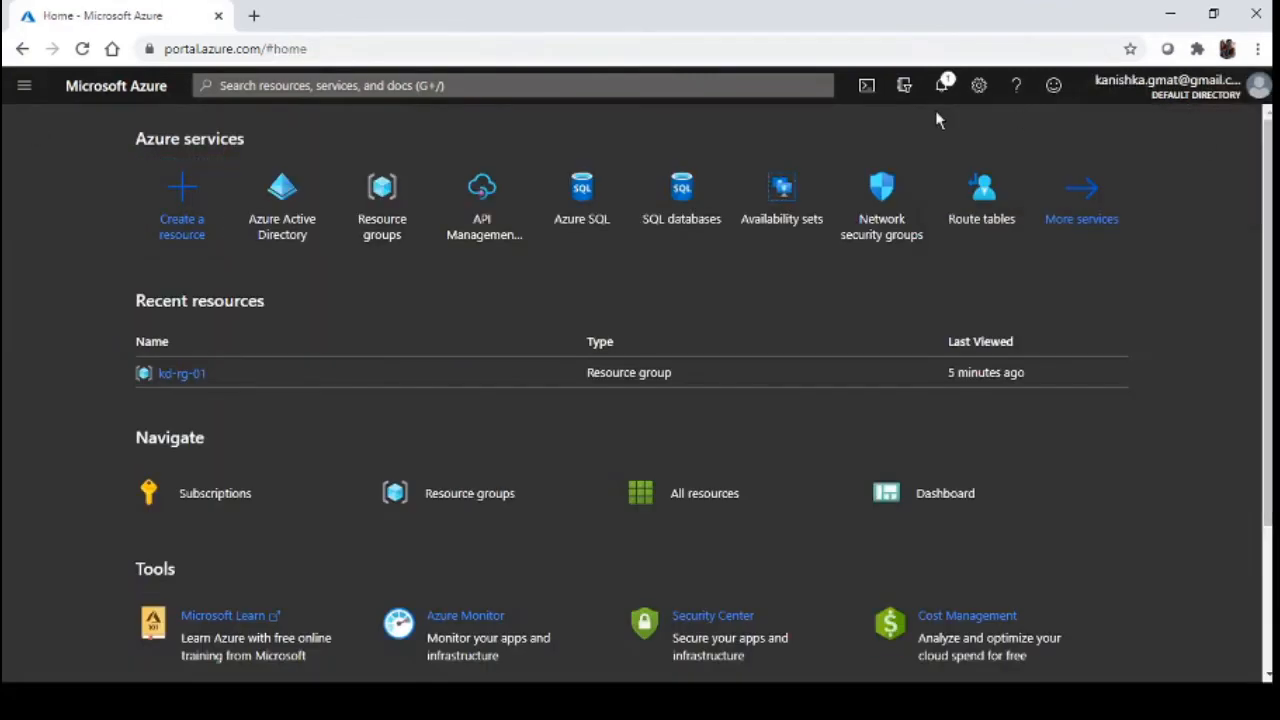
left_click(866, 85)
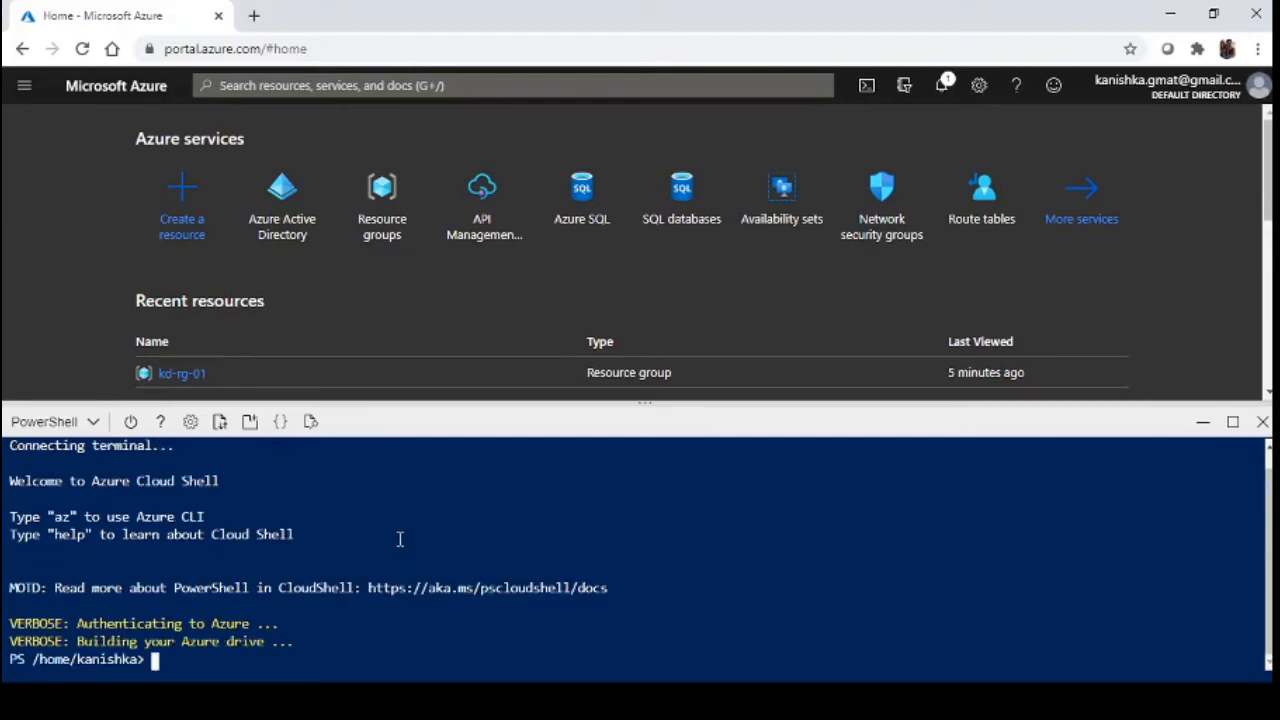
Run Get-AzRoleDefinition -Name Owner and enlarge the Cloud Shell pane
type("Get-AzRmRoleDefini")
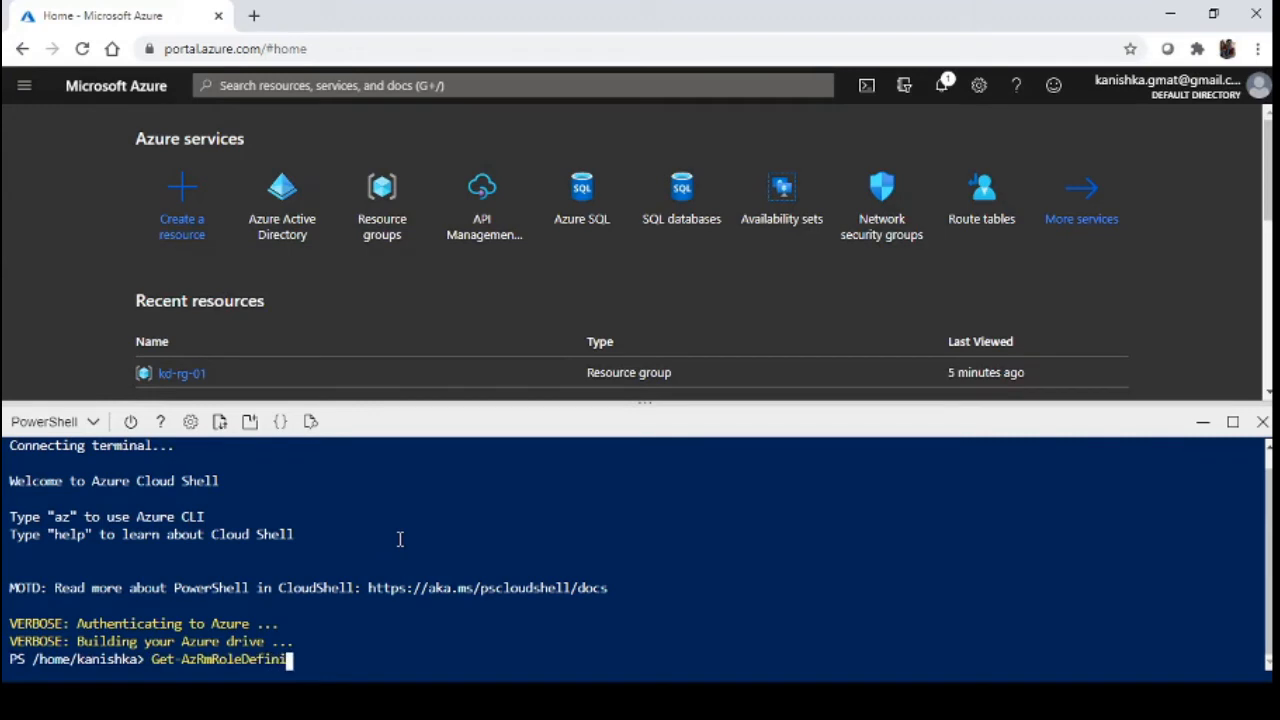
key("BackSpace")
key("BackSpace")
key("BackSpace")
key("BackSpace")
key("BackSpace")
key("BackSpace")
key("BackSpace")
key("BackSpace")
key("BackSpace")
key("BackSpace")
key("BackSpace")
key("BackSpace")
type("Rol")
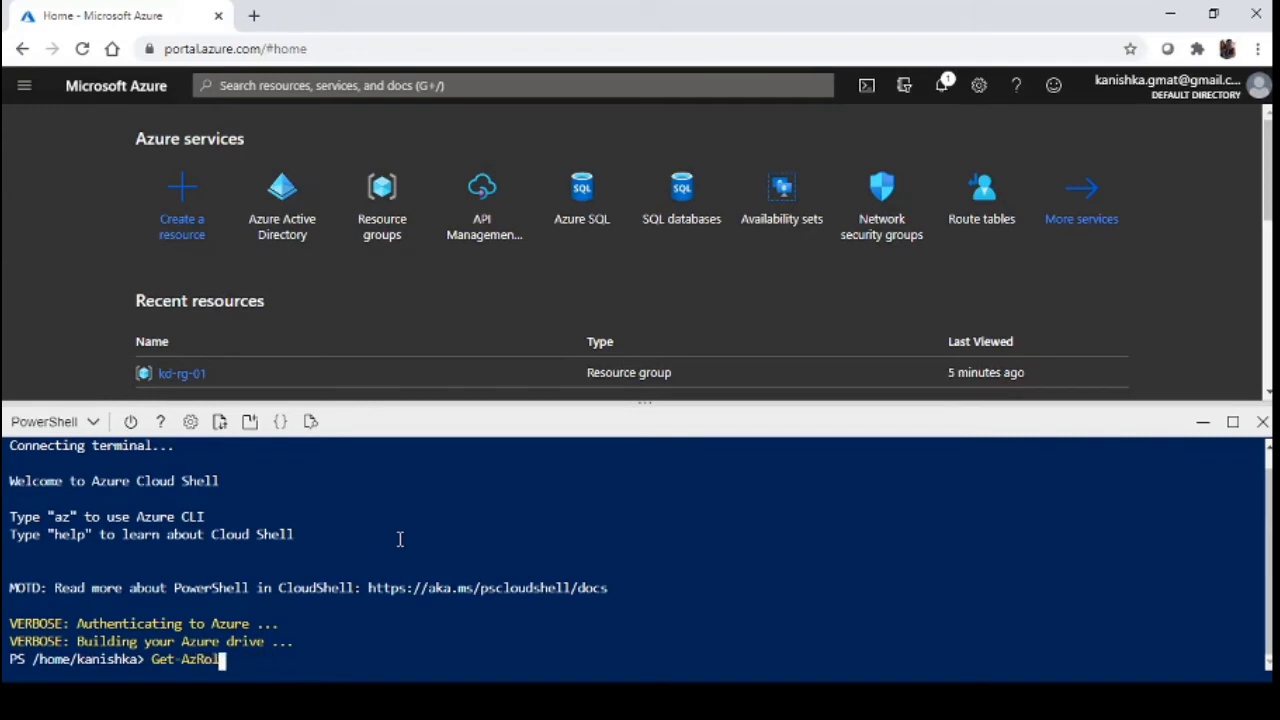
type("eRM")
key("BackSpace")
key("BackSpace")
type("De")
key("Tab")
type("-Name")
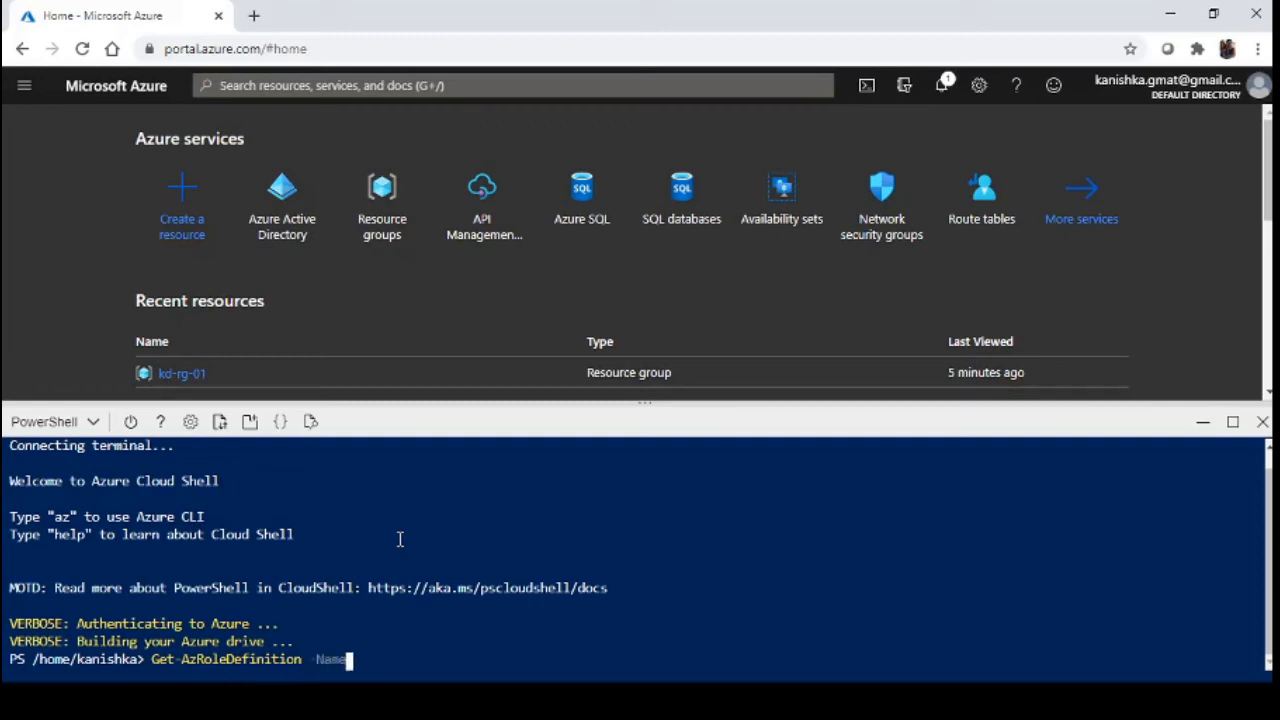
type(" Owner")
key("Return")
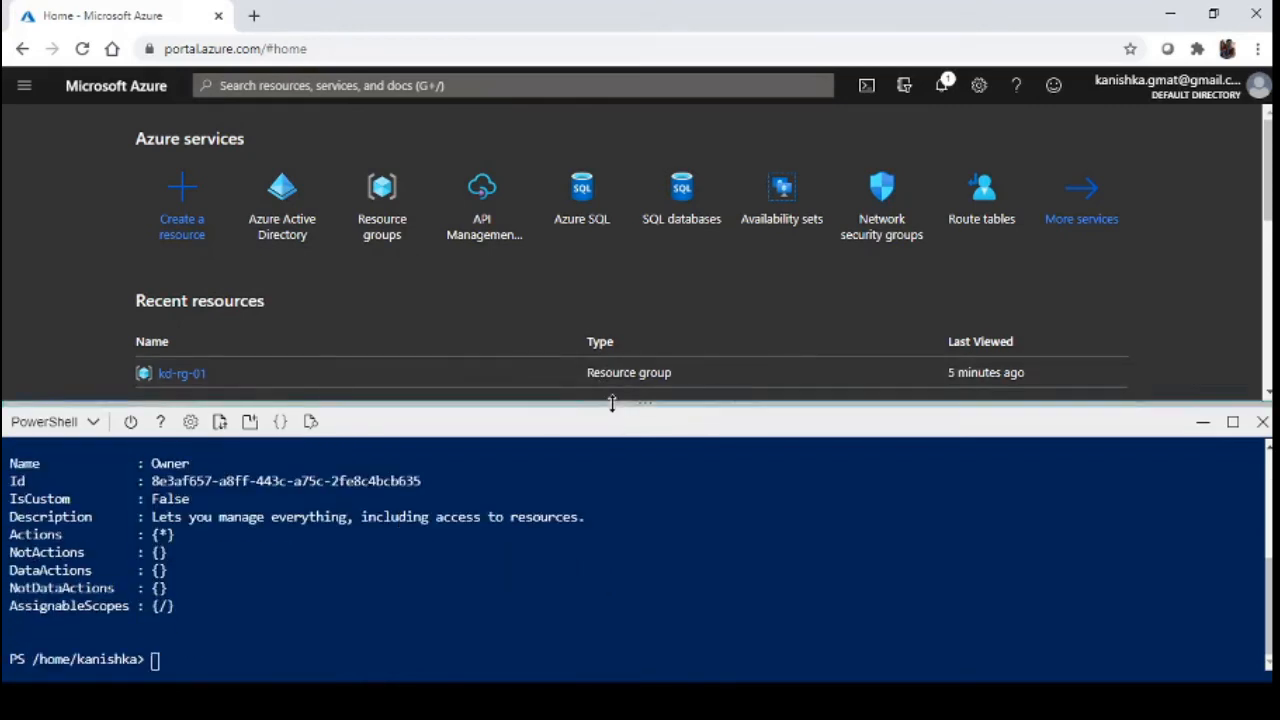
left_click_drag(612, 404, 612, 344)
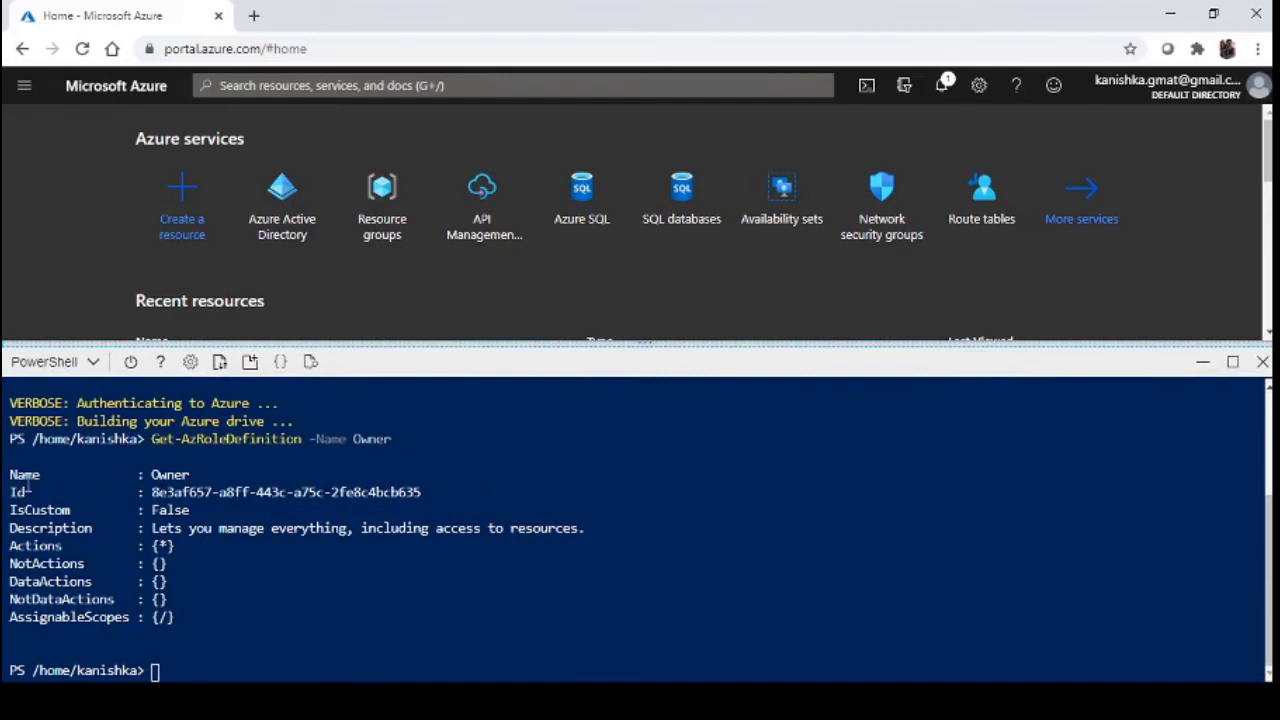
Highlight the Owner output: IsCustom False, the description, Actions {*} and AssignableScopes {/}
double_click(163, 474)
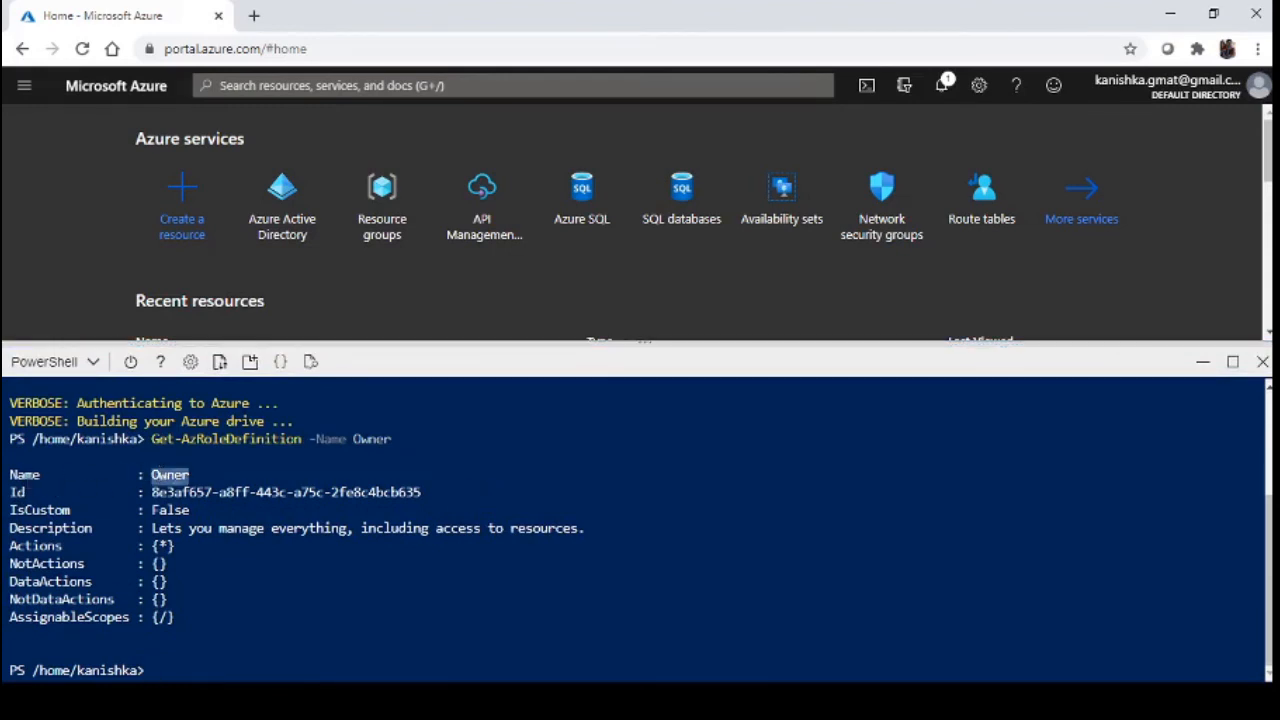
double_click(35, 510)
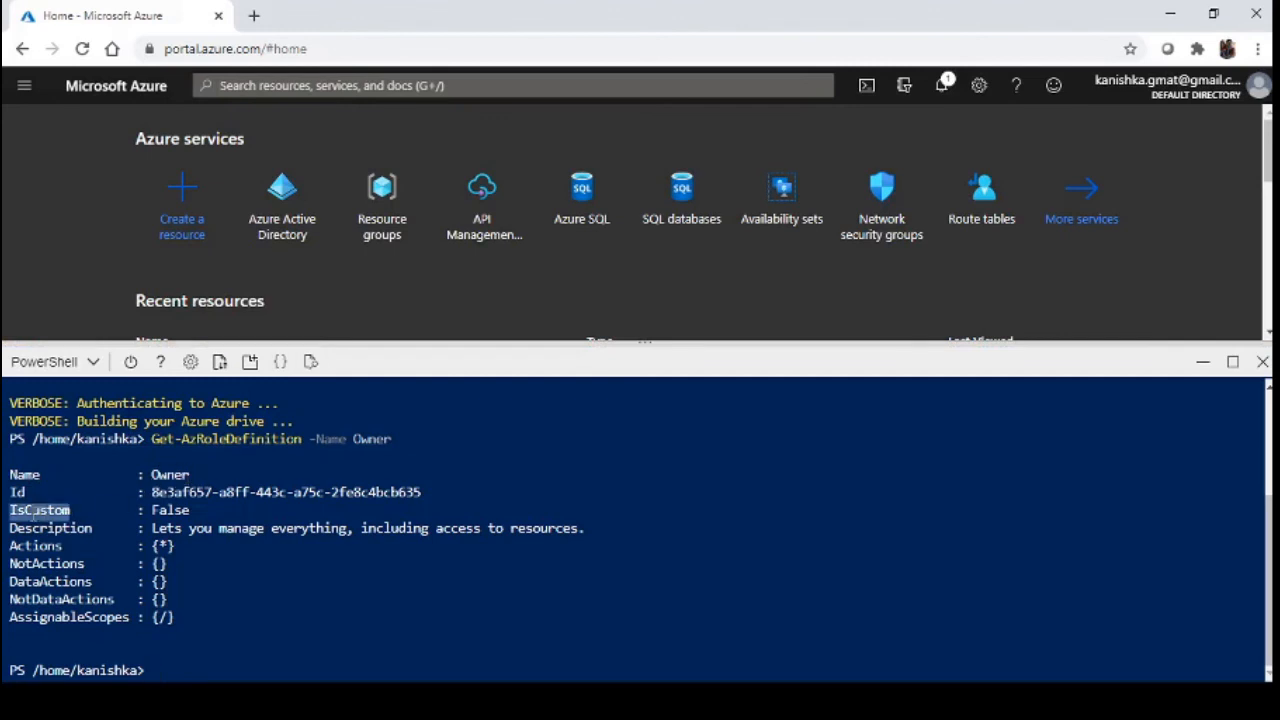
double_click(172, 511)
triple_click(172, 511)
left_click(175, 513)
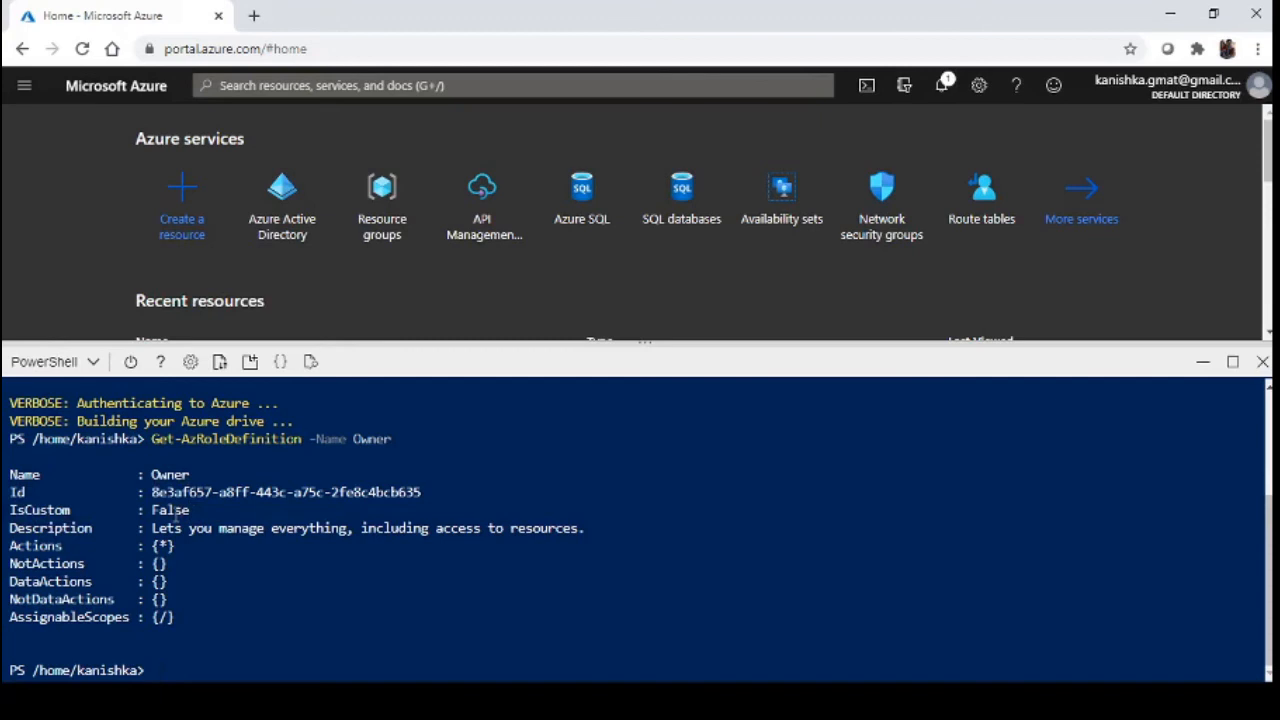
double_click(175, 513)
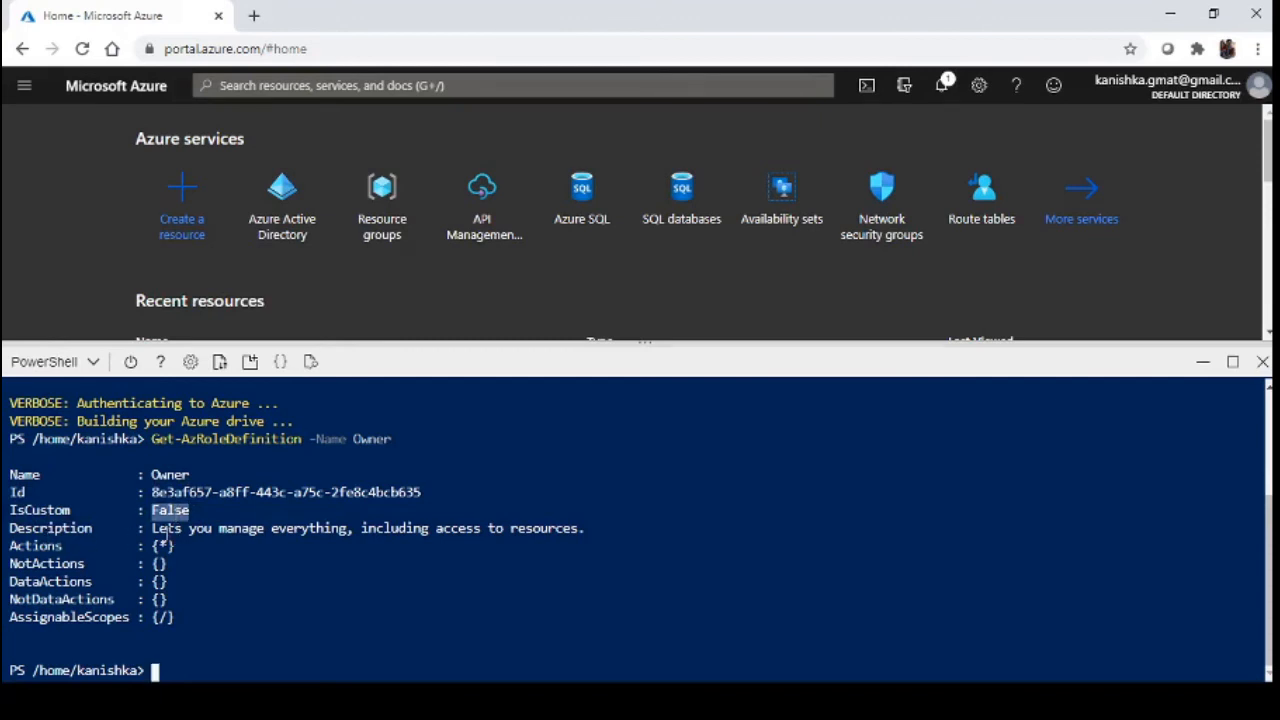
left_click_drag(152, 531, 581, 535)
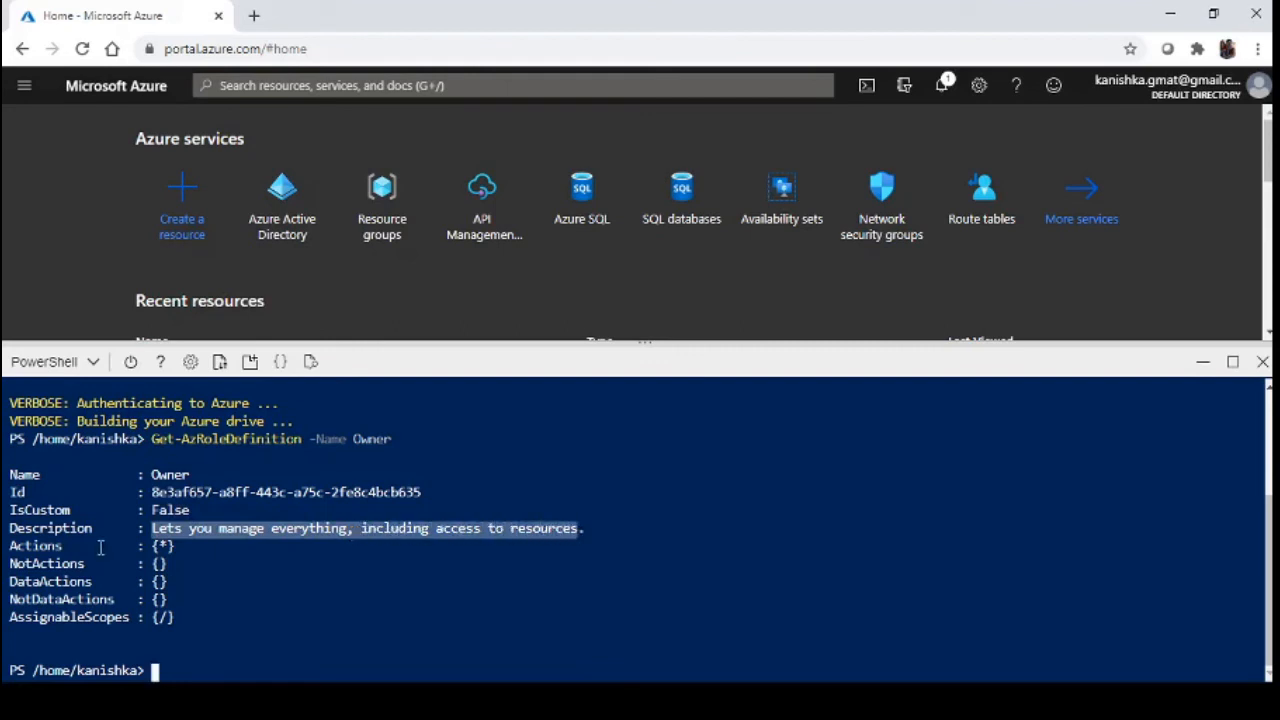
left_click_drag(10, 546, 197, 546)
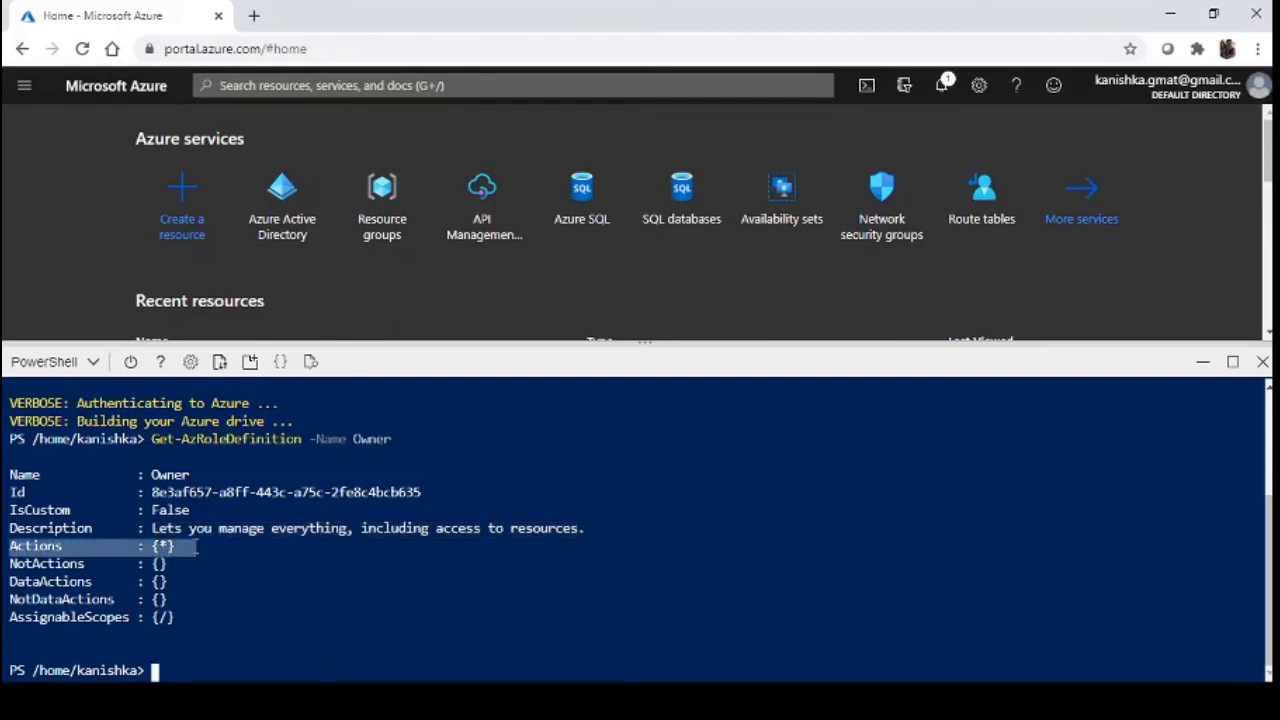
left_click_drag(10, 617, 186, 618)
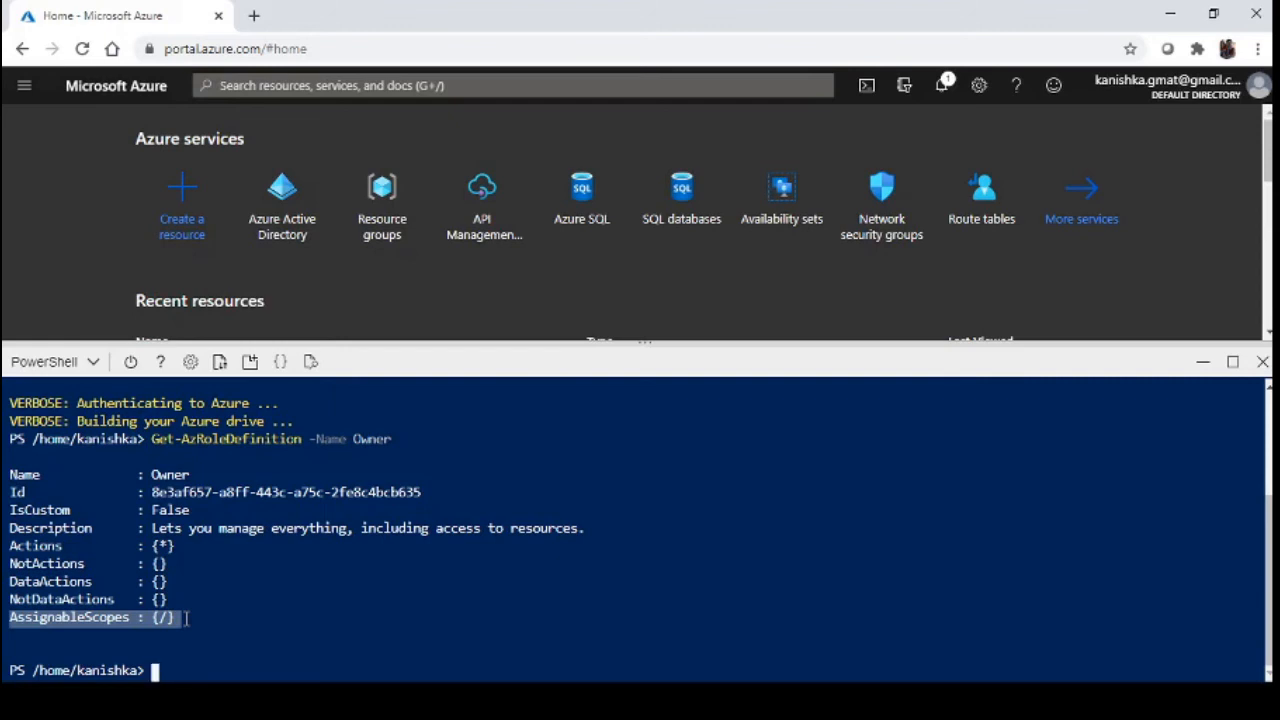
Rerun the previous command with -Name Contributor and enlarge the shell to see both outputs
key("Up")
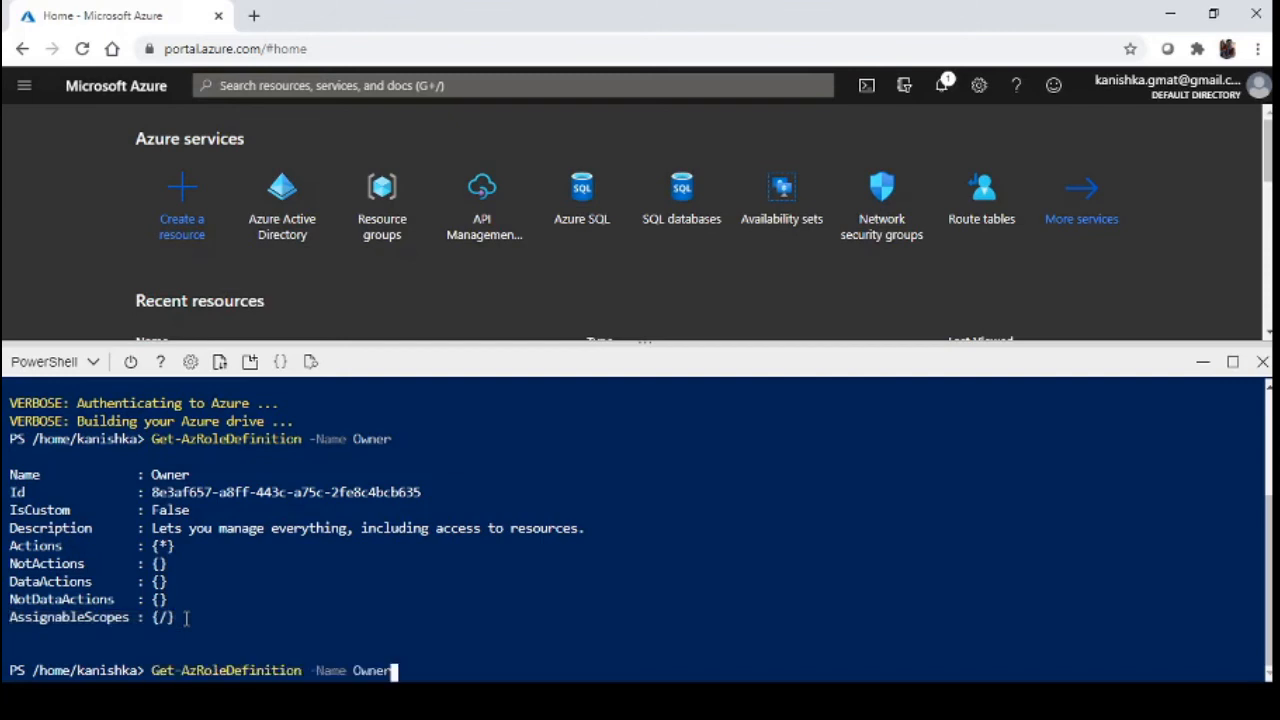
key("BackSpace")
key("BackSpace")
key("BackSpace")
key("BackSpace")
key("BackSpace")
type("Contributor")
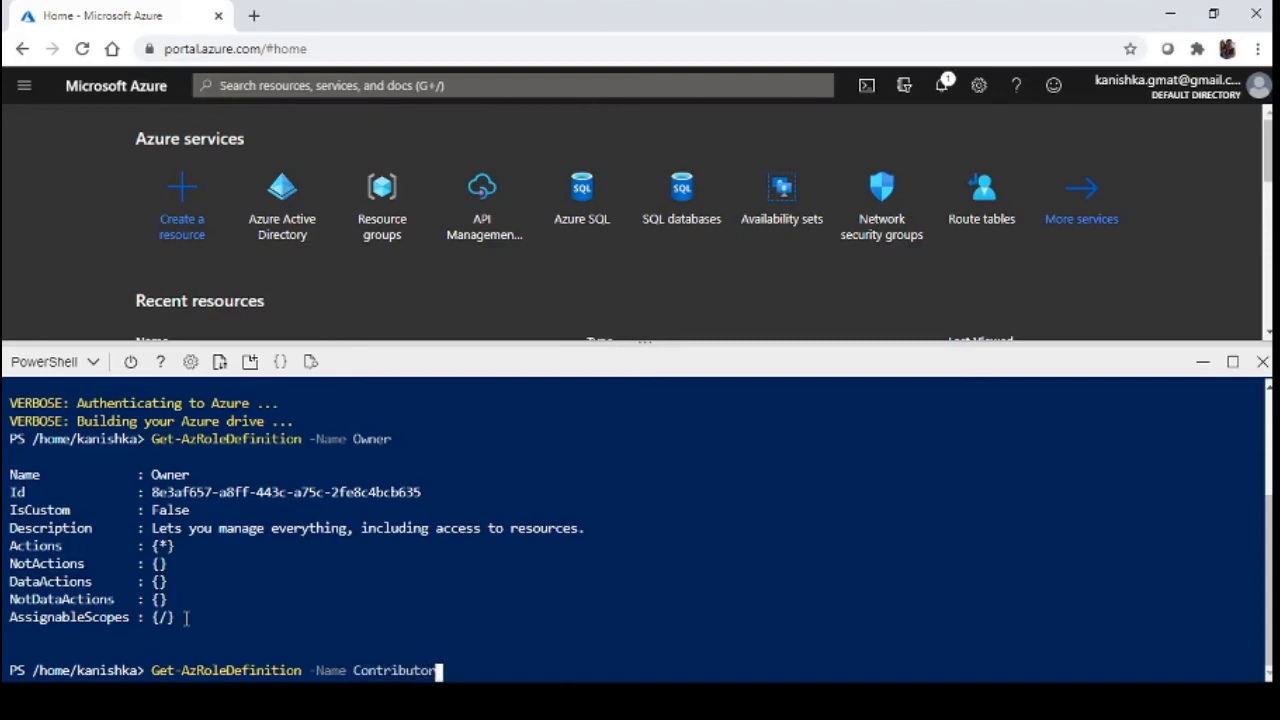
key("Return")
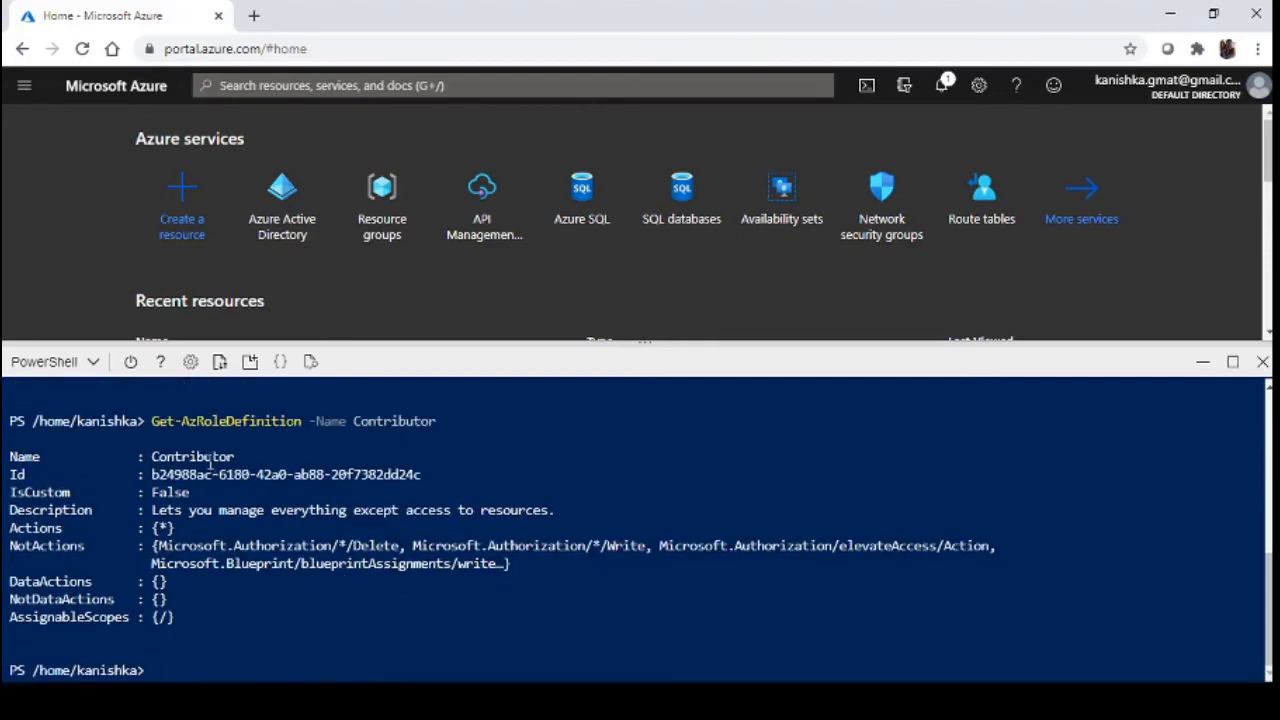
left_click_drag(514, 345, 514, 152)
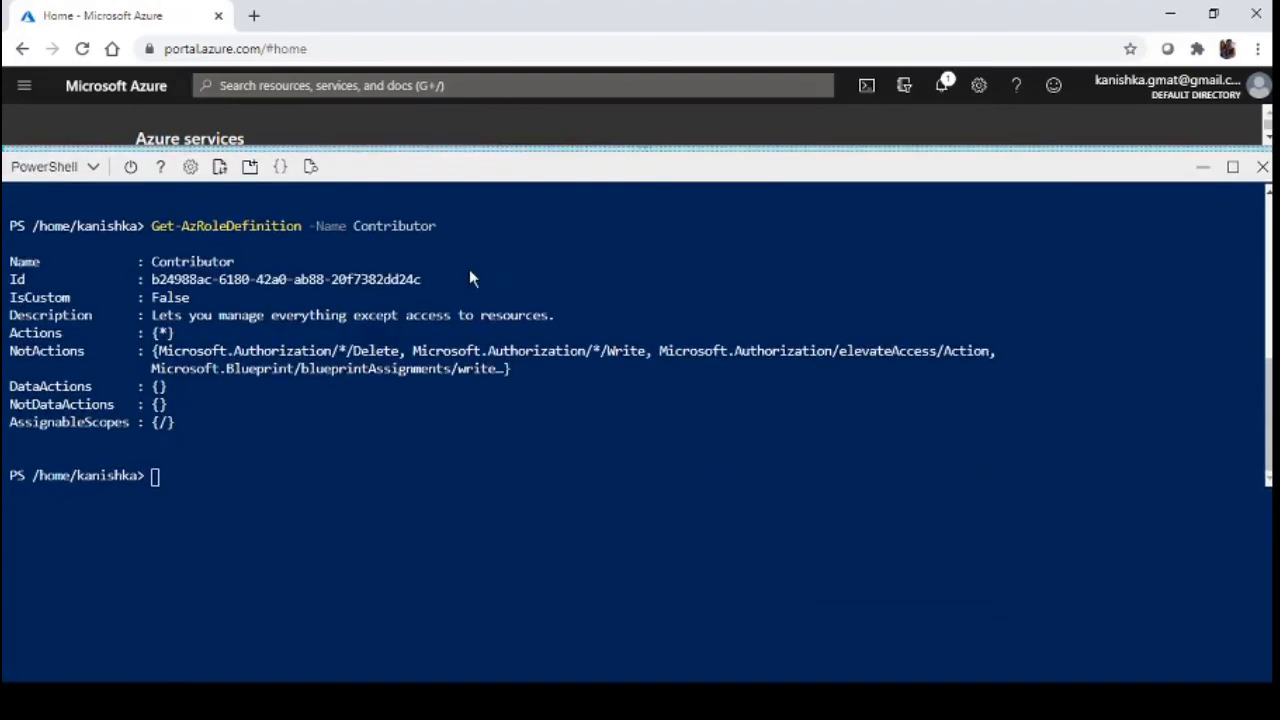
scroll(420, 417, "up", 5)
scroll(421, 417, "down", 2)
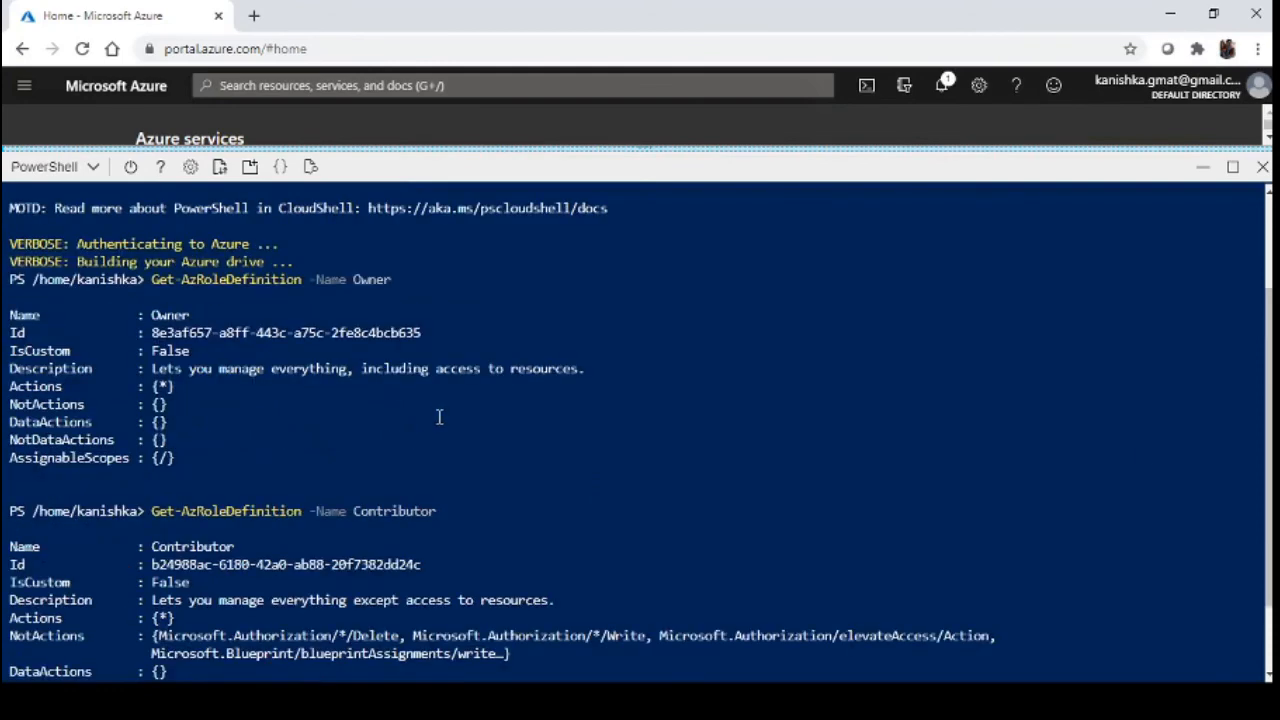
scroll(640, 420, "down", 2)
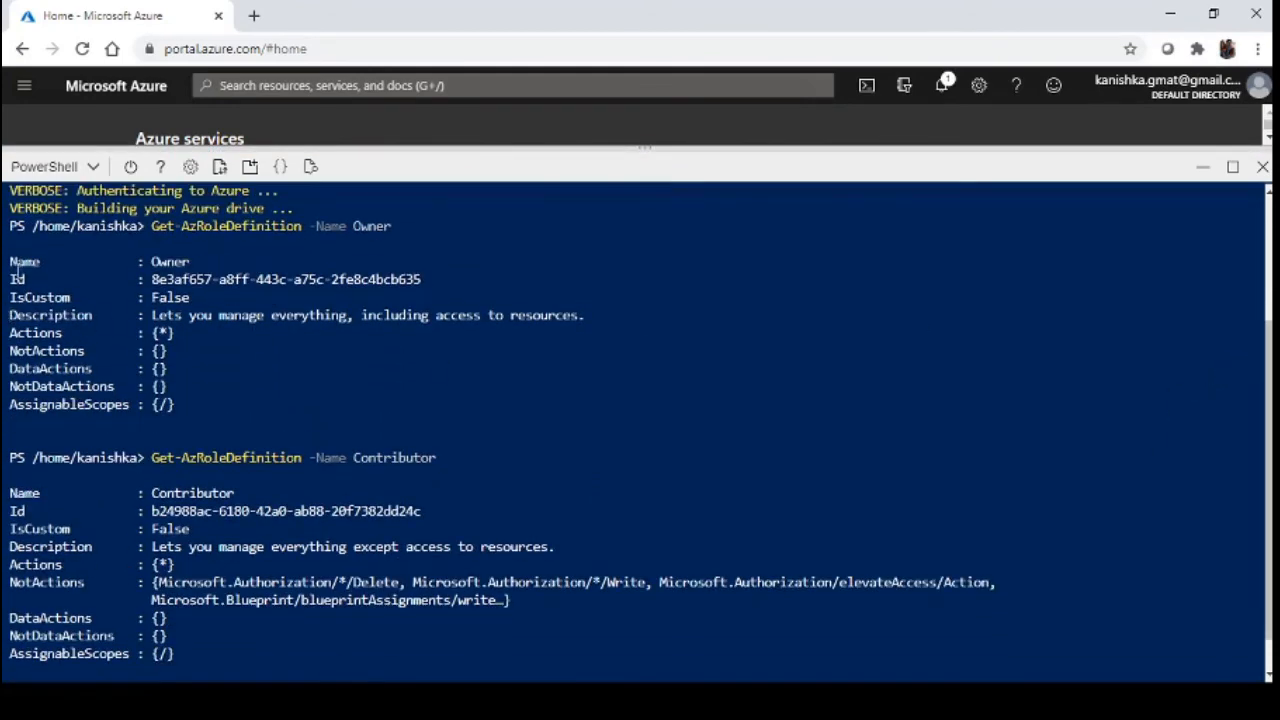
Compare the Owner and Contributor outputs, highlighting Contributor's description, Actions {*} and NotActions list
left_click_drag(10, 261, 240, 410)
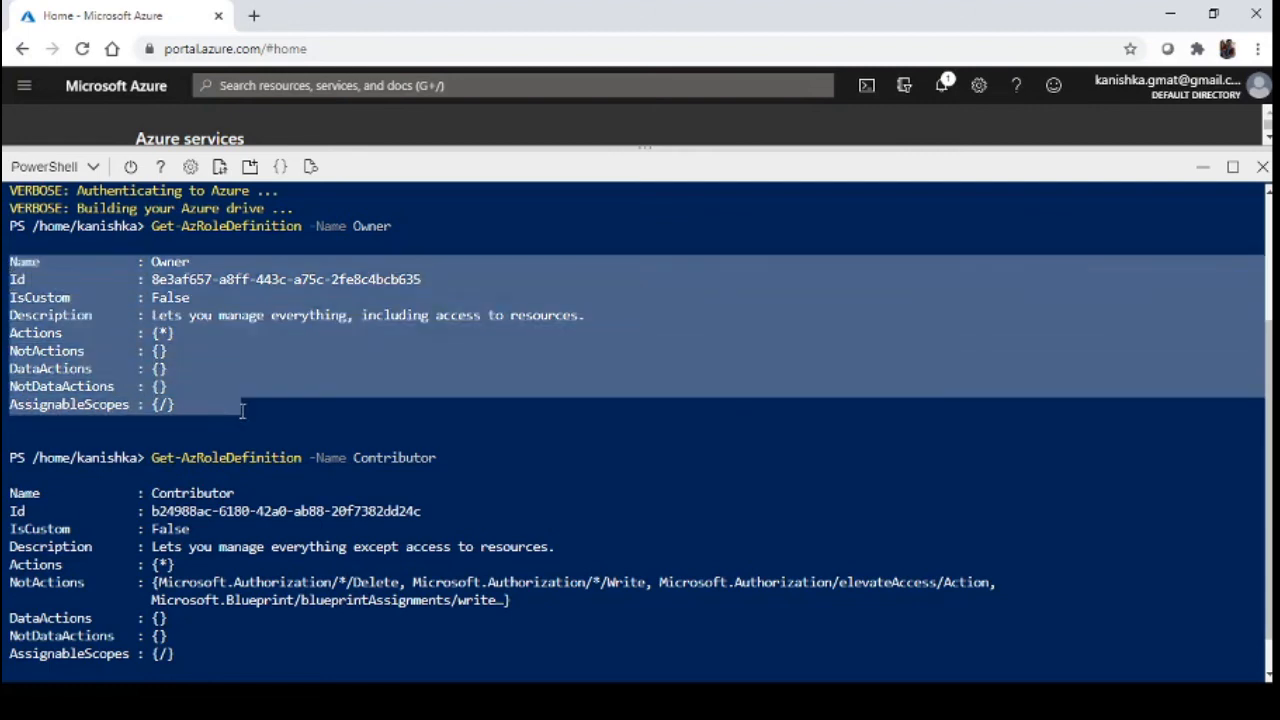
left_click_drag(10, 493, 213, 652)
left_click(380, 464)
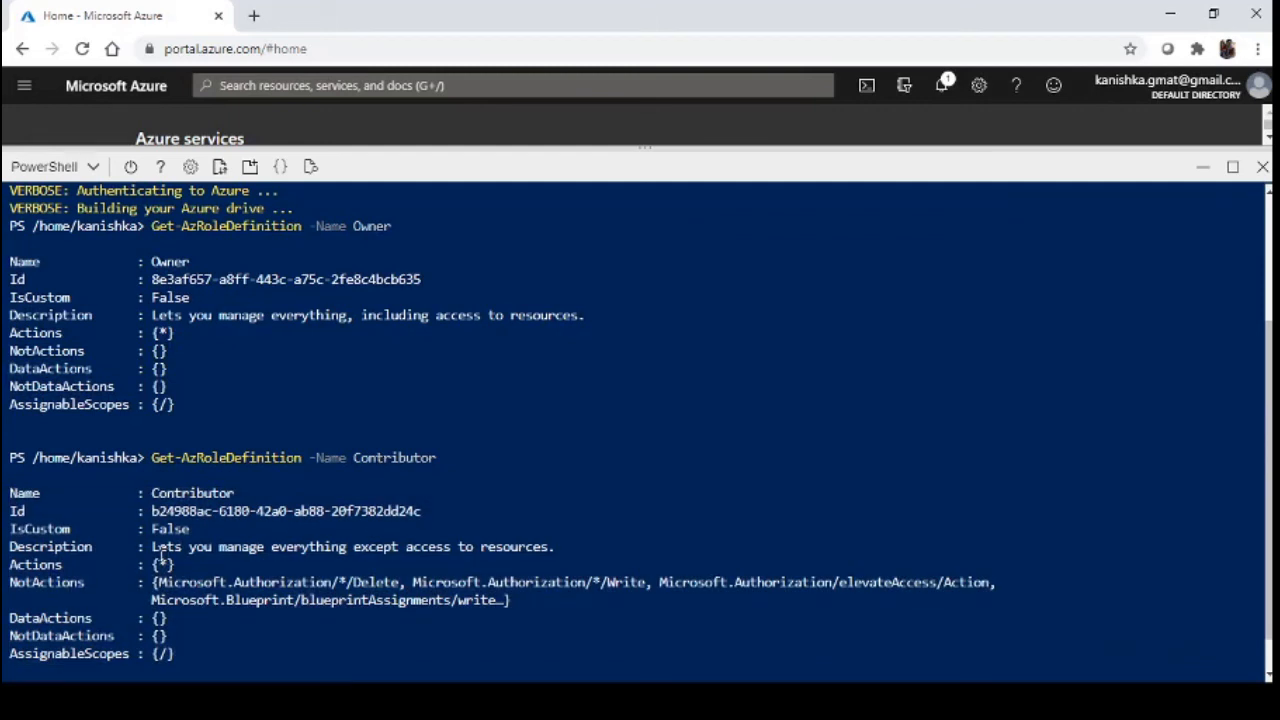
left_click_drag(153, 550, 555, 547)
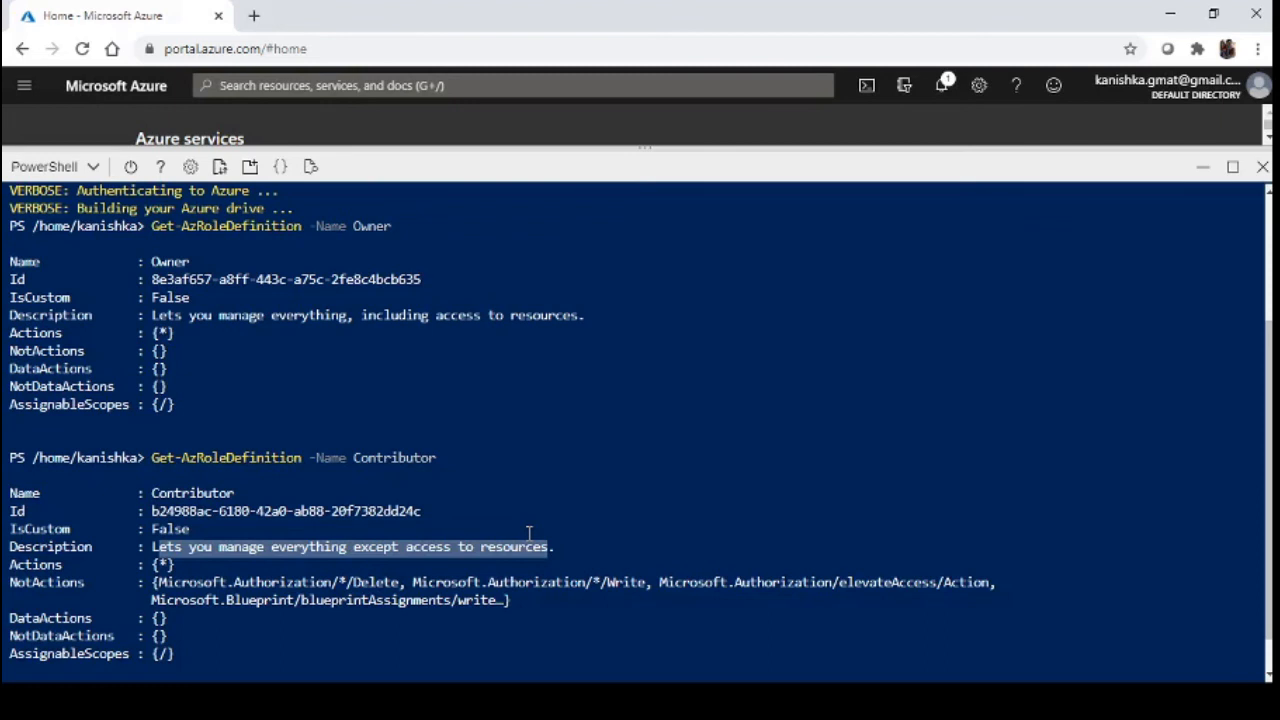
left_click(185, 581)
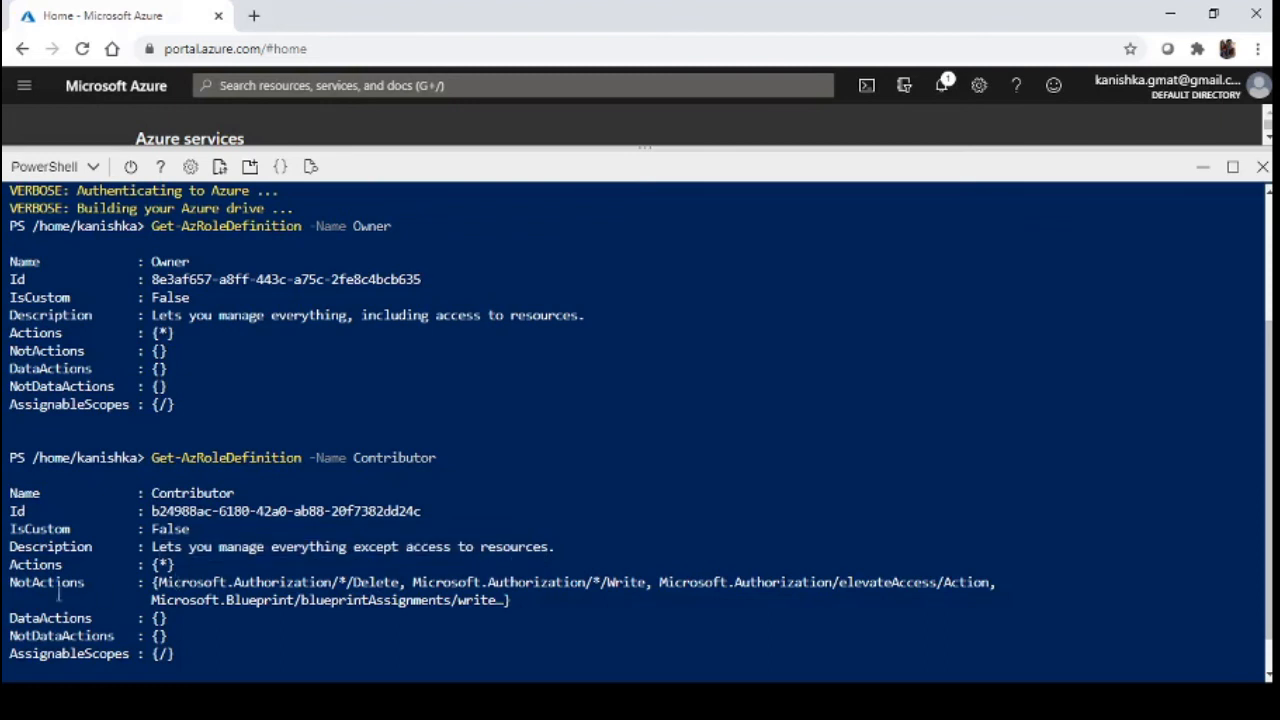
left_click_drag(12, 563, 207, 568)
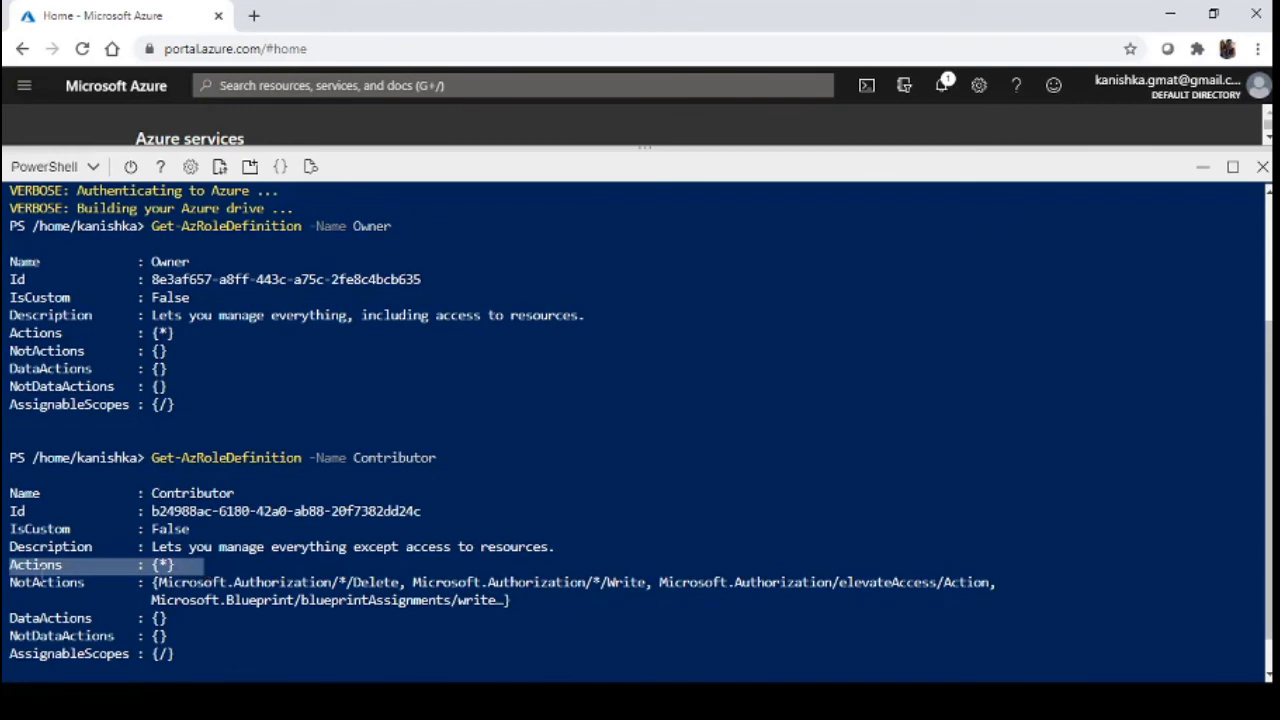
left_click(42, 580)
double_click(42, 582)
left_click(243, 591)
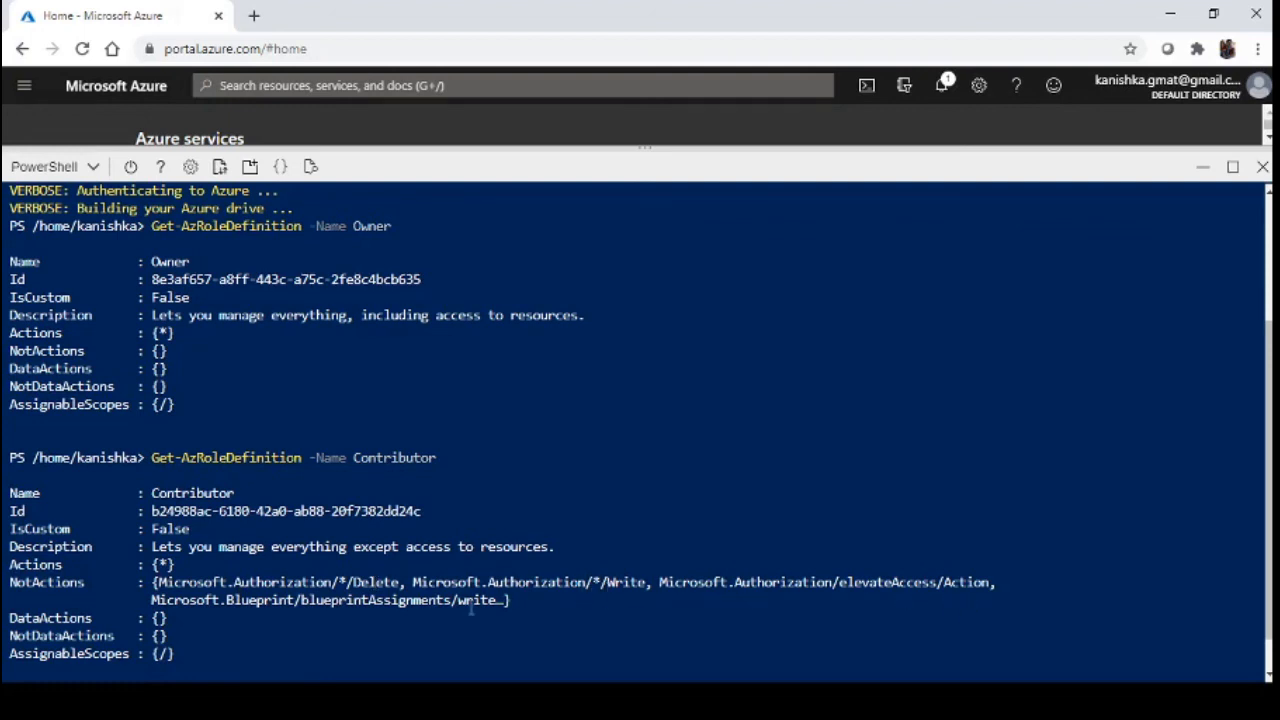
left_click_drag(503, 597, 481, 601)
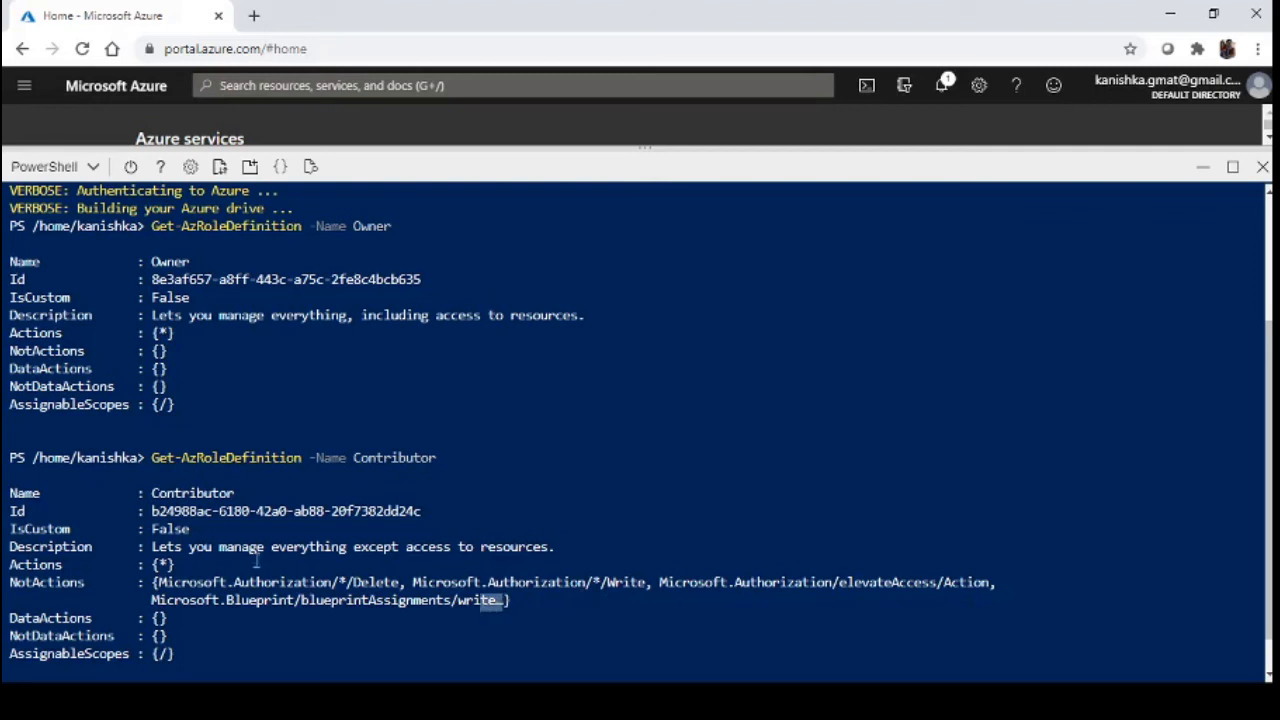